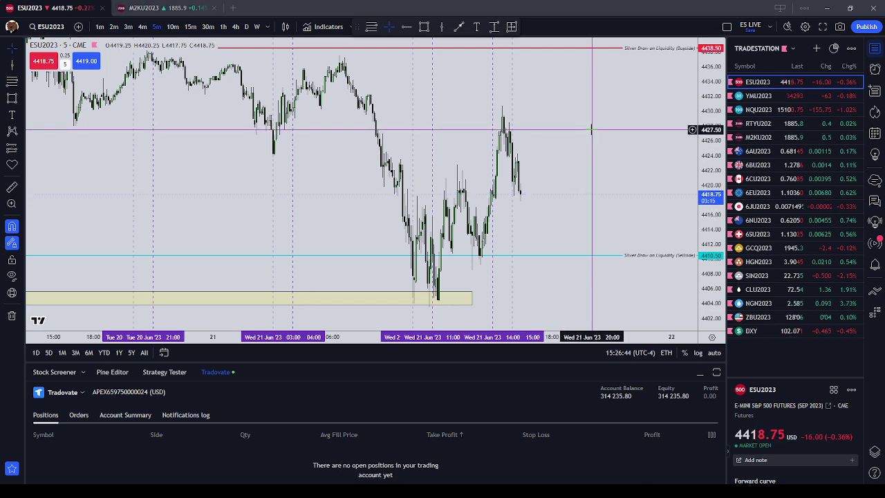
Step: Examine the 5-minute ESU2023 price action on 21 June around the yellow zone and the sellside liquidity line
scroll(591, 132, "up", 3)
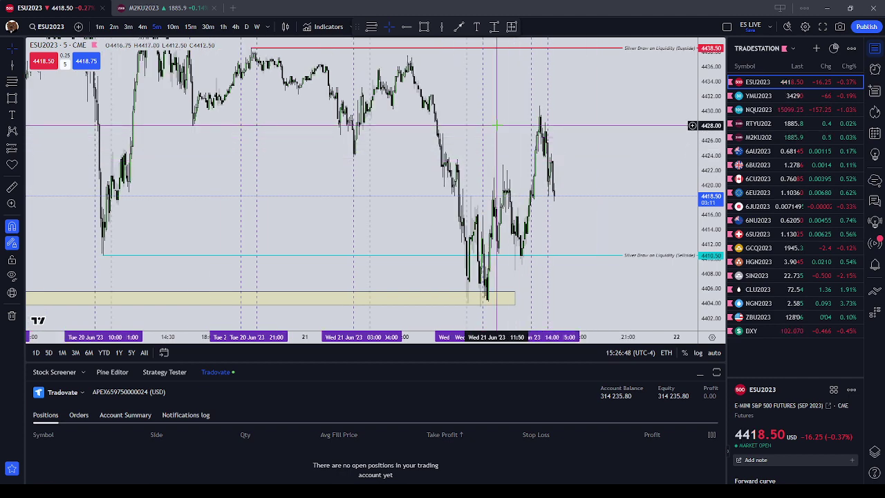
scroll(525, 166, "up", 5)
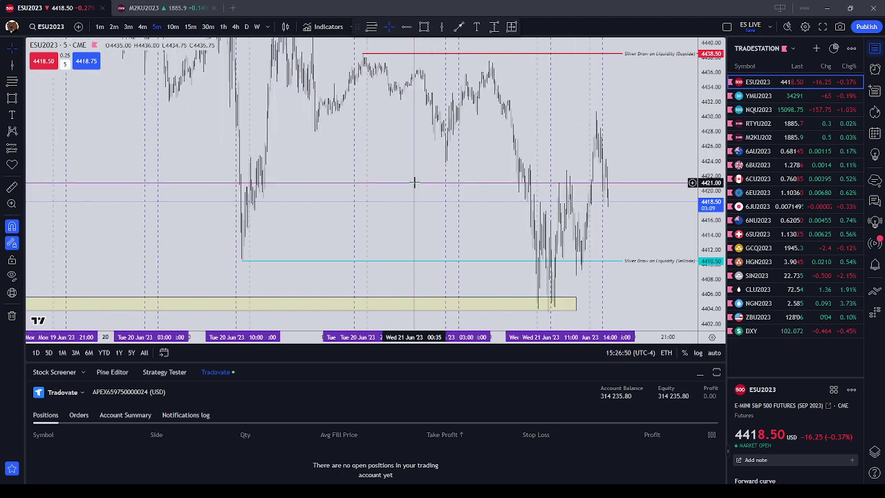
scroll(539, 176, "up", 5)
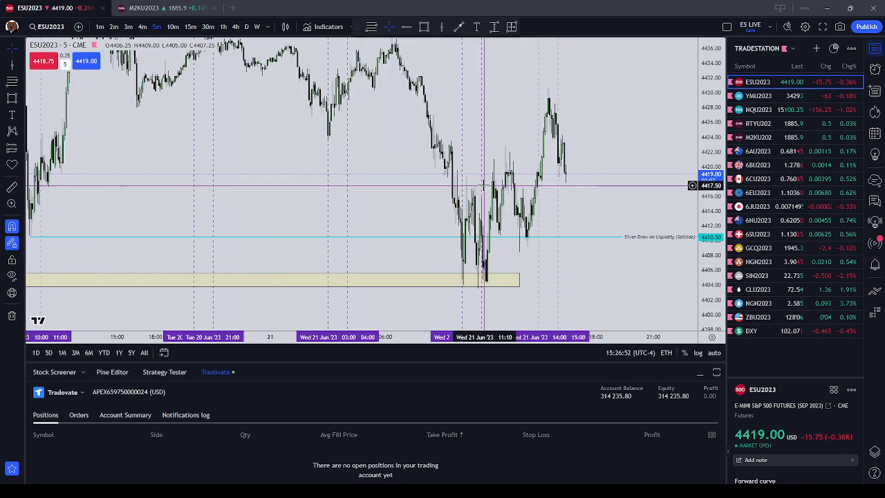
scroll(597, 148, "up", 2)
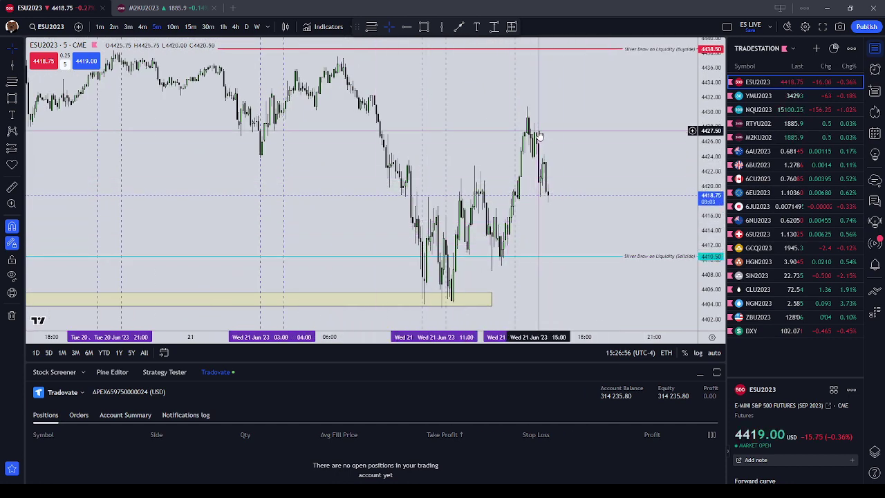
scroll(394, 208, "up", 2)
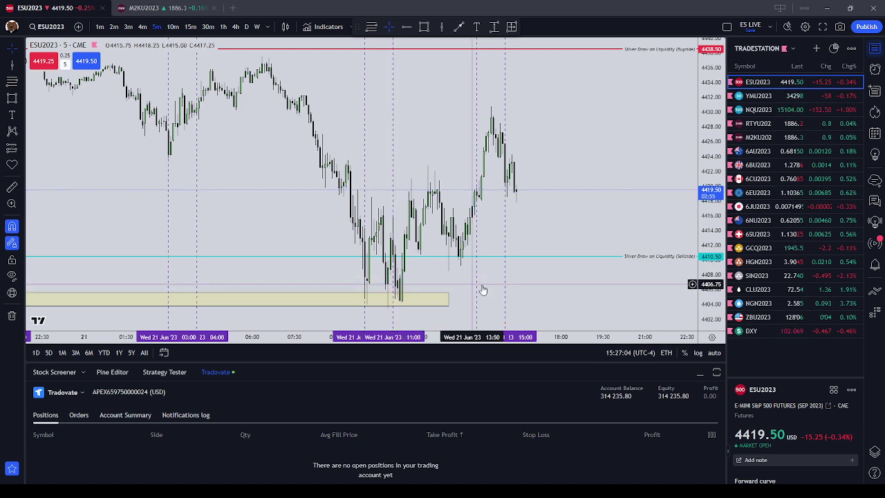
scroll(539, 263, "up", 1)
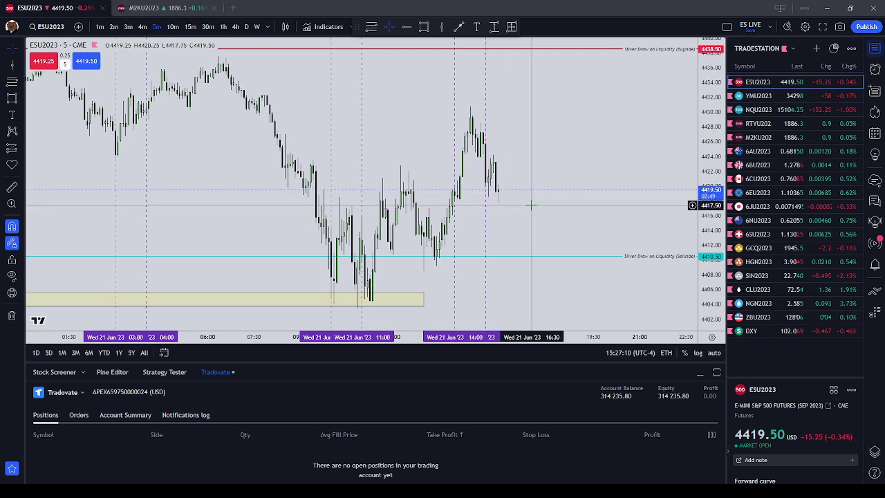
scroll(531, 205, "down", 4)
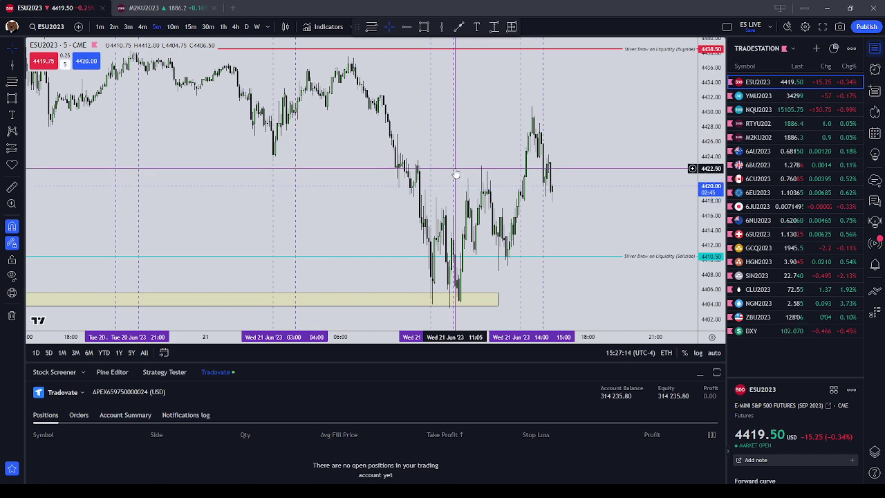
scroll(456, 175, "down", 3)
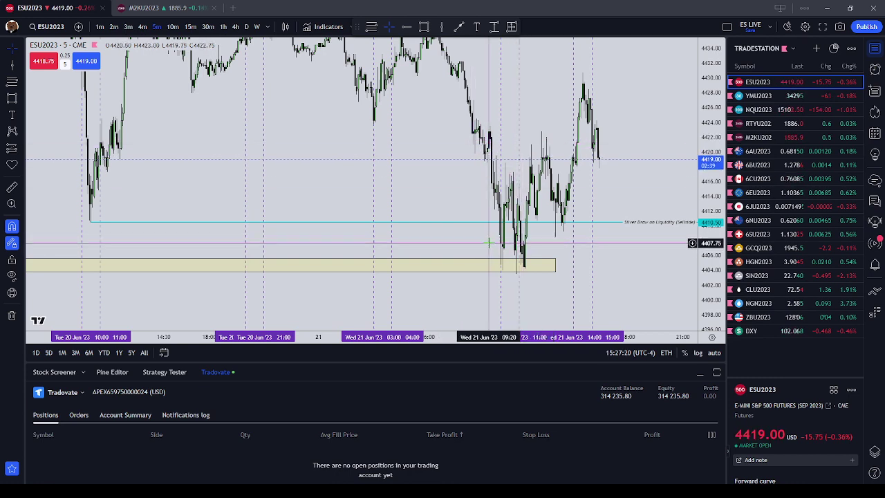
scroll(501, 242, "down", 2)
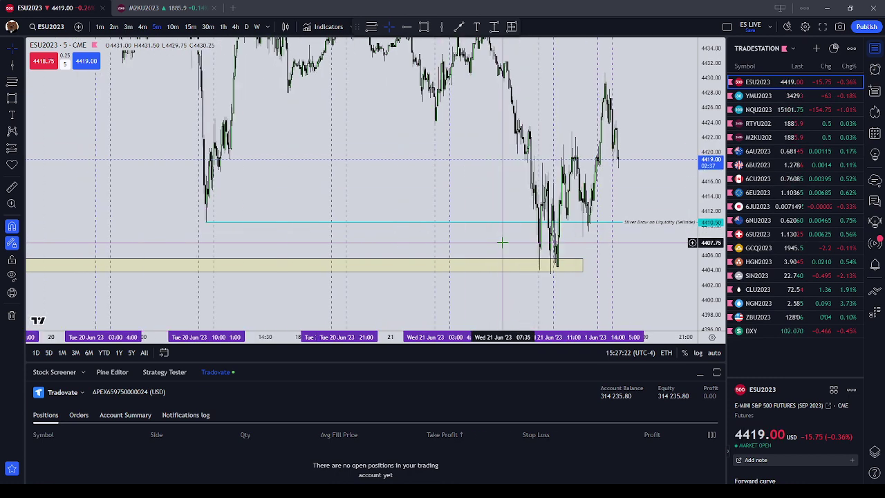
scroll(517, 242, "up", 2)
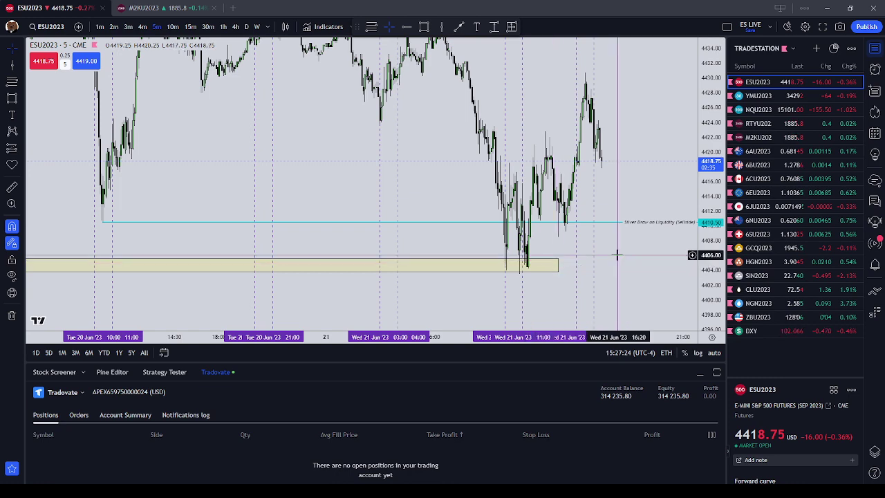
left_click_drag(617, 255, 571, 270)
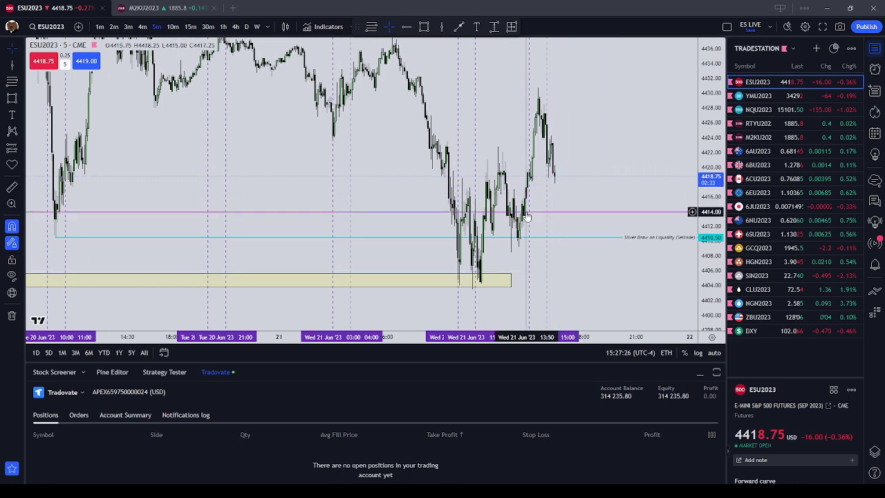
left_click_drag(508, 224, 462, 225)
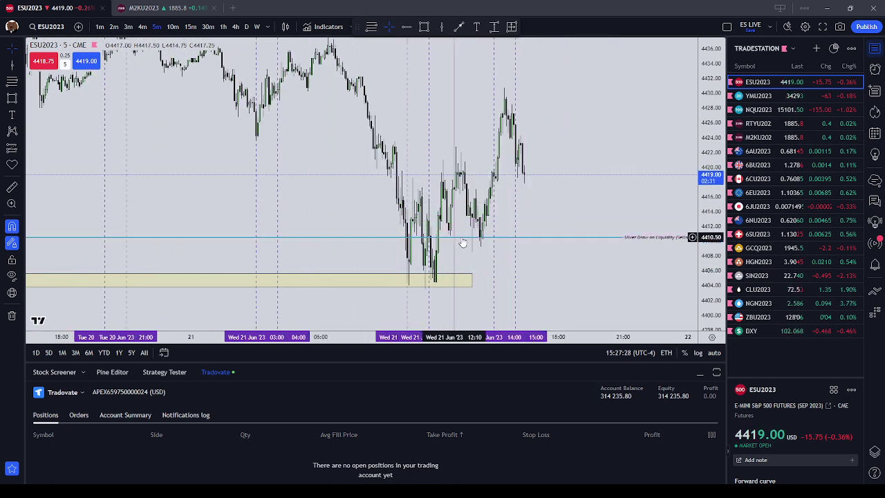
scroll(553, 229, "down", 1)
scroll(553, 228, "down", 1)
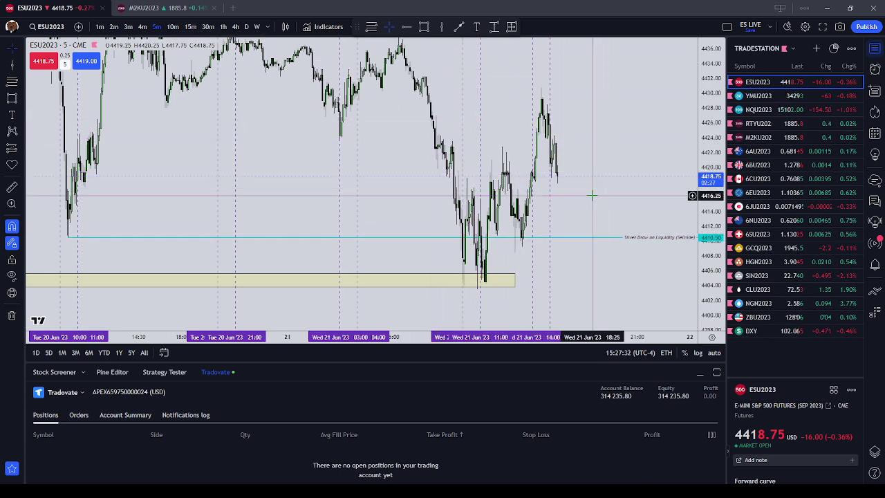
Step: Switch the chart to the 1-hour interval and inspect where the AM Silver zone originates on 15 June
left_click(222, 27)
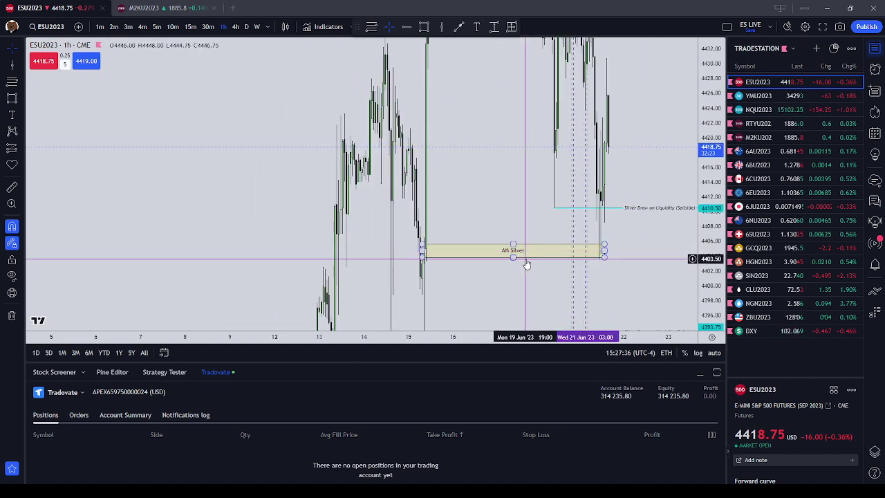
scroll(328, 259, "up", 3)
scroll(297, 257, "up", 3)
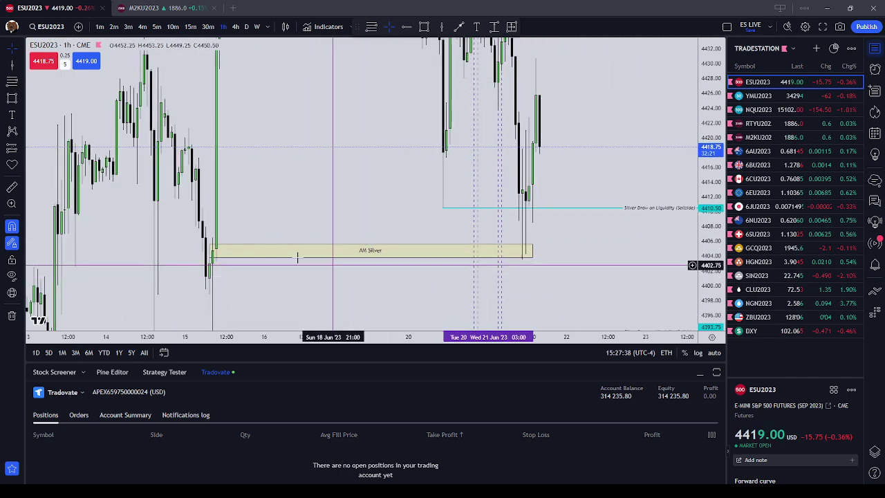
left_click(221, 256)
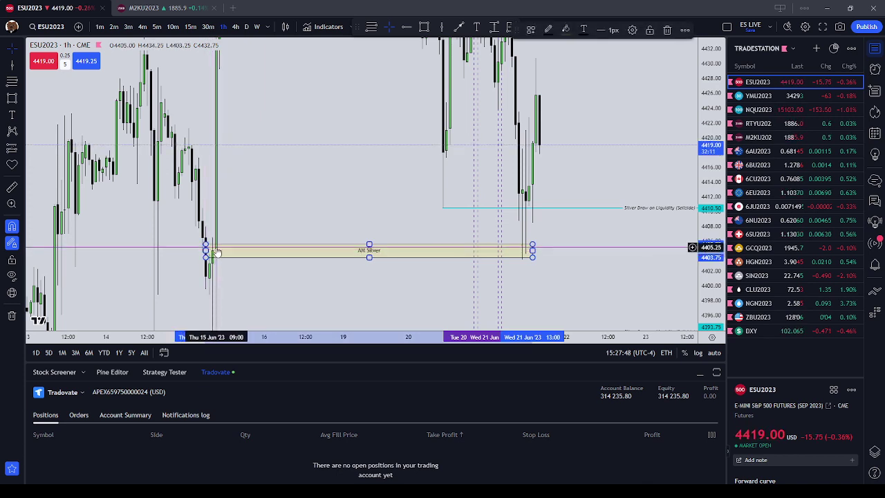
left_click(279, 235)
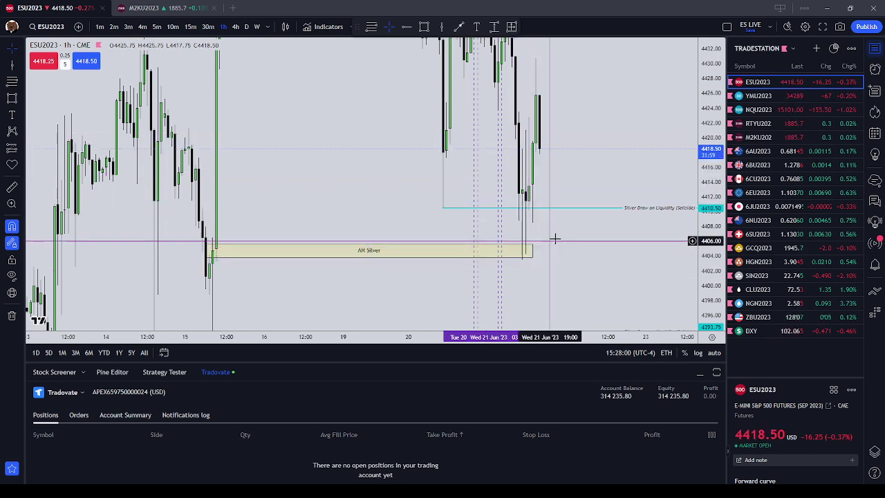
left_click_drag(564, 244, 547, 247)
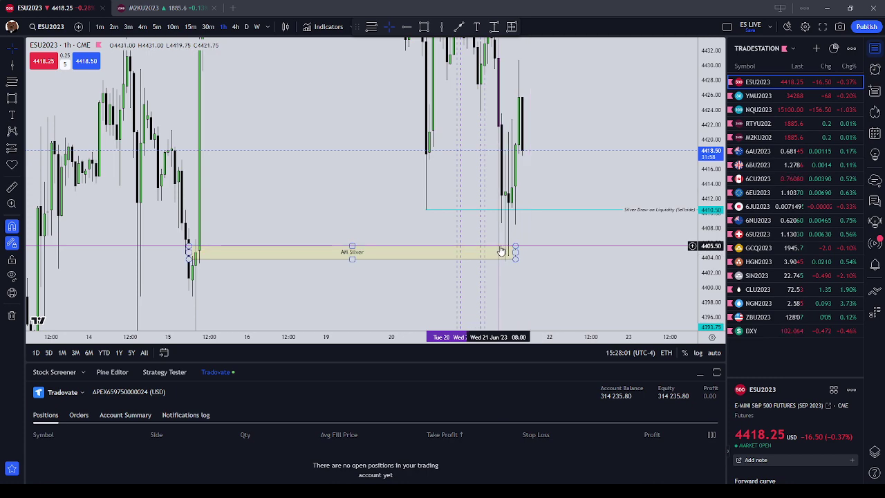
Step: Return the chart to the 5-minute interval and enable trade executions in the chart's trading settings
left_click(157, 26)
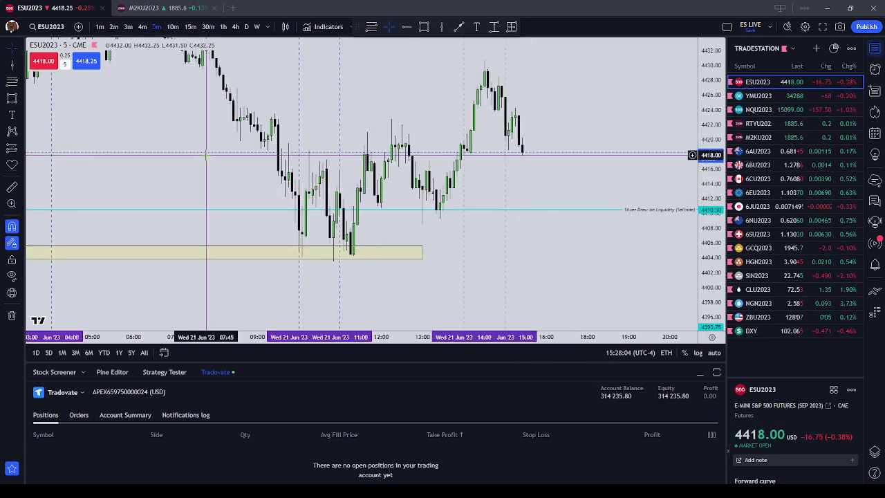
left_click_drag(206, 154, 311, 163)
right_click(263, 116)
left_click(314, 400)
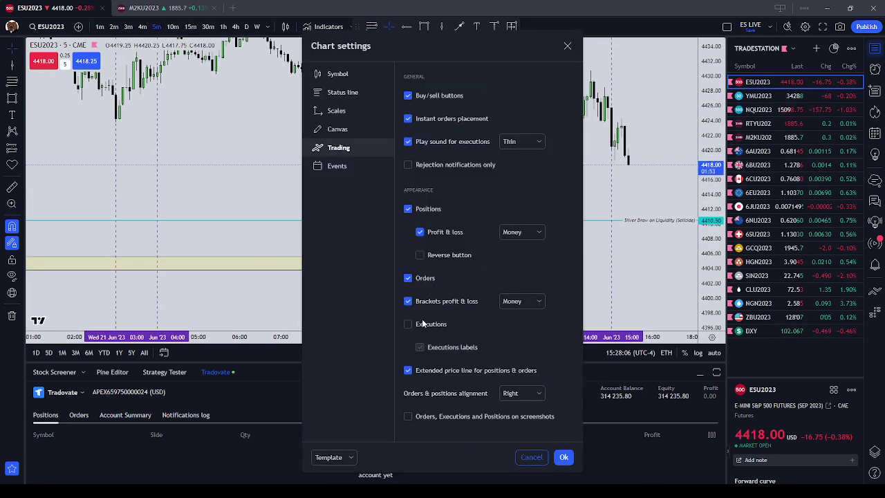
left_click(564, 456)
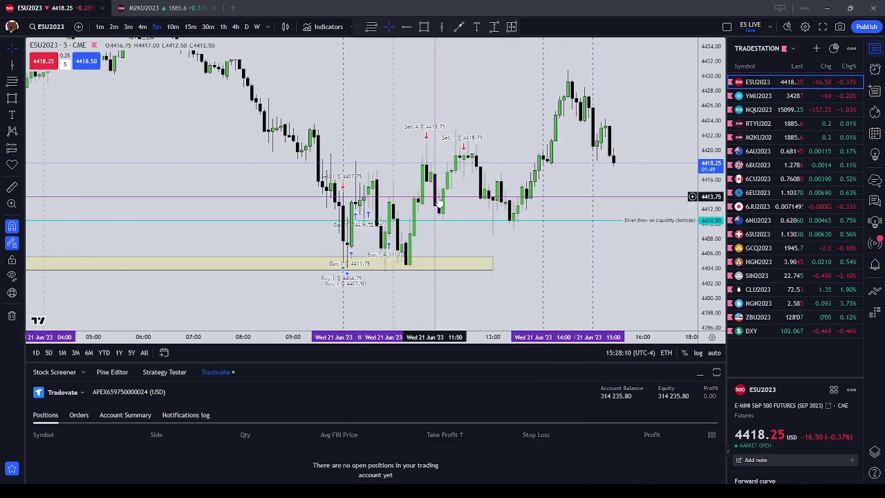
Step: Switch the chart to the 1-minute interval and examine the 21 June buy and sell executions around the yellow zone
scroll(414, 245, "up", 1)
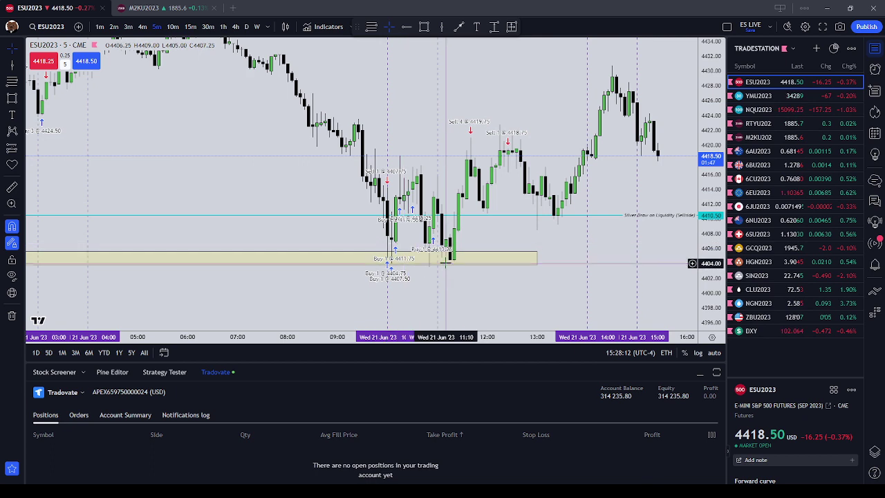
scroll(443, 272, "up", 2)
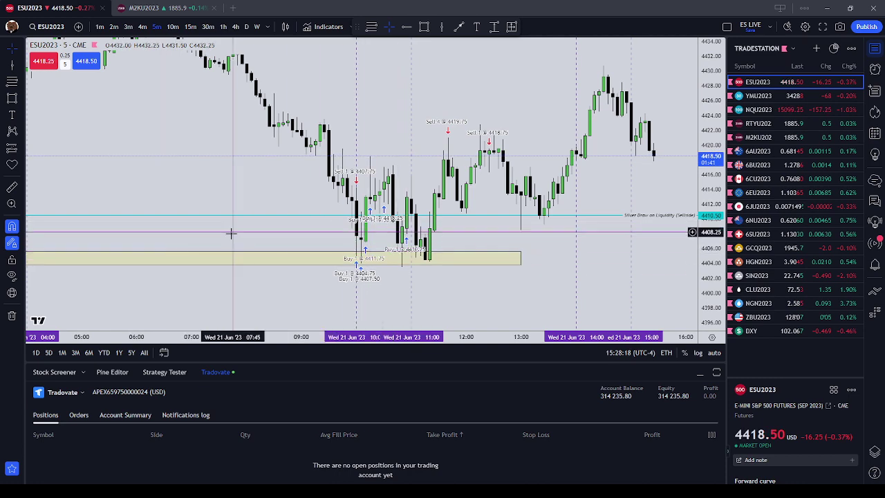
left_click(103, 25)
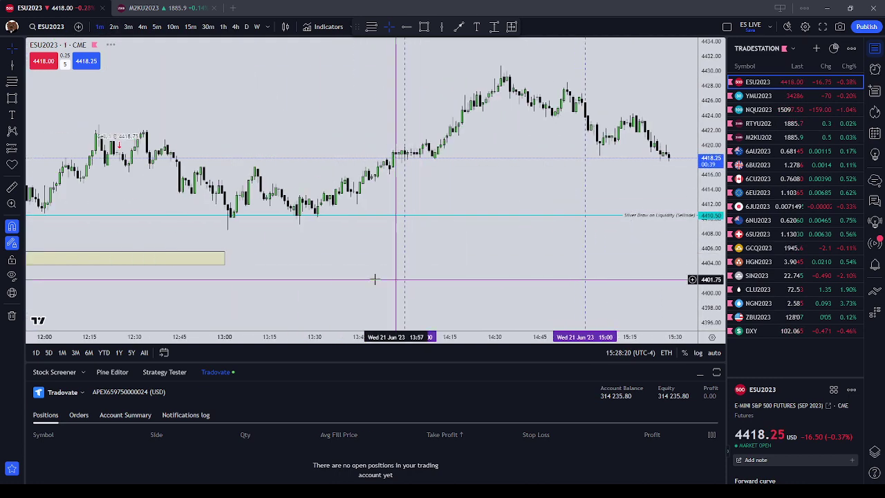
left_click_drag(381, 208, 527, 212)
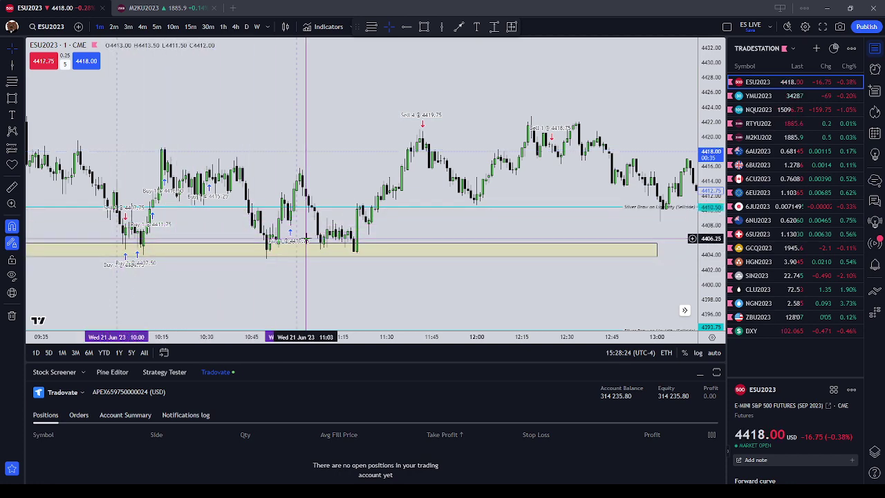
scroll(277, 275, "down", 3)
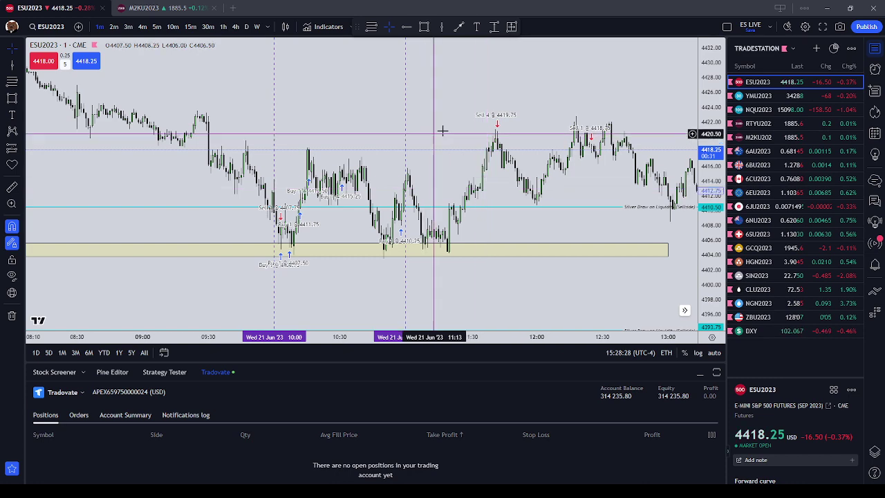
left_click_drag(462, 126, 444, 180)
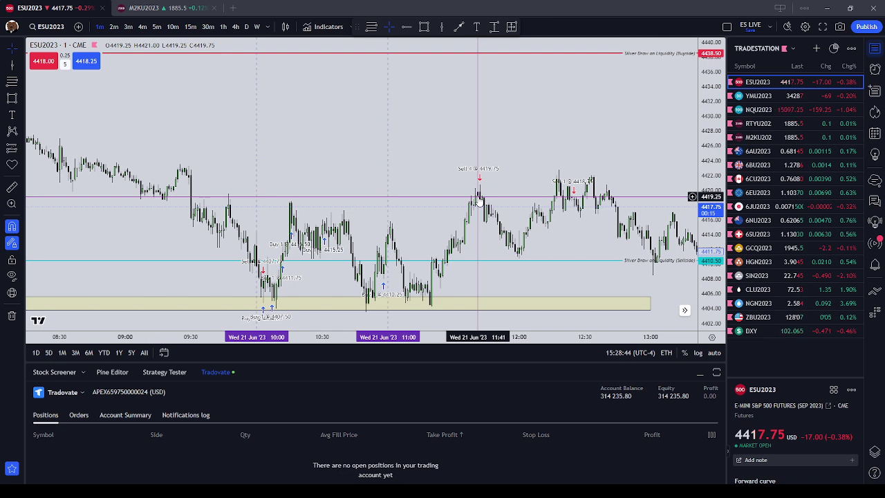
scroll(318, 235, "down", 2)
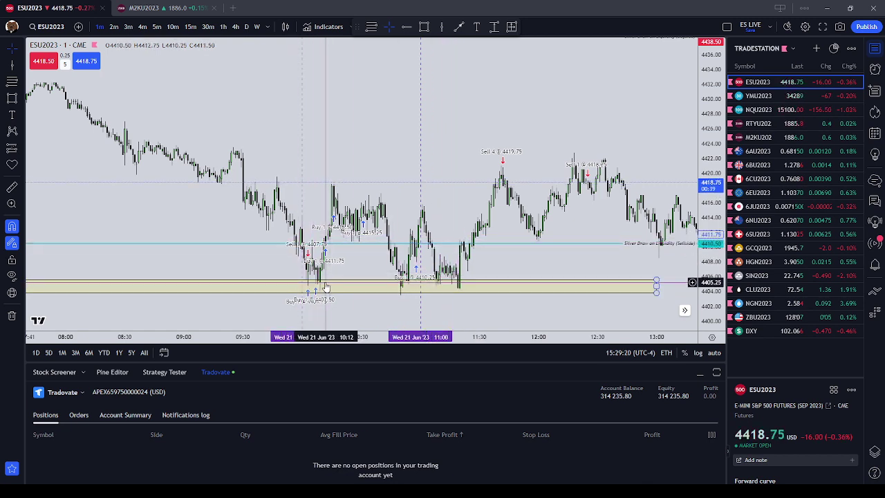
scroll(284, 293, "down", 3)
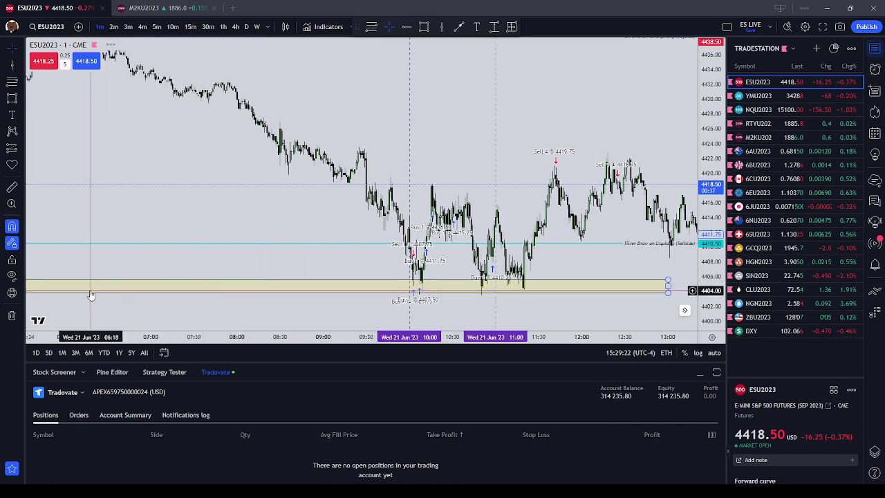
Step: Review the two sell executions above the sellside liquidity line and the 1-minute price action following them through the afternoon
scroll(338, 285, "up", 3)
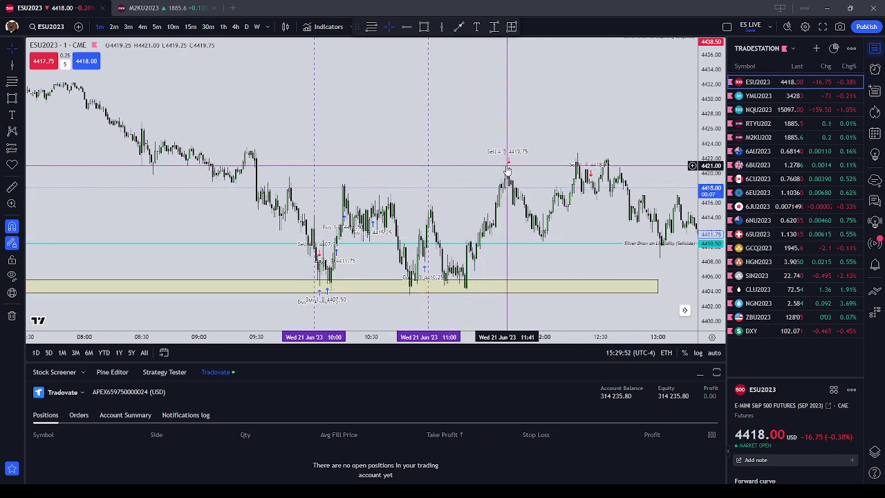
left_click_drag(543, 172, 409, 188)
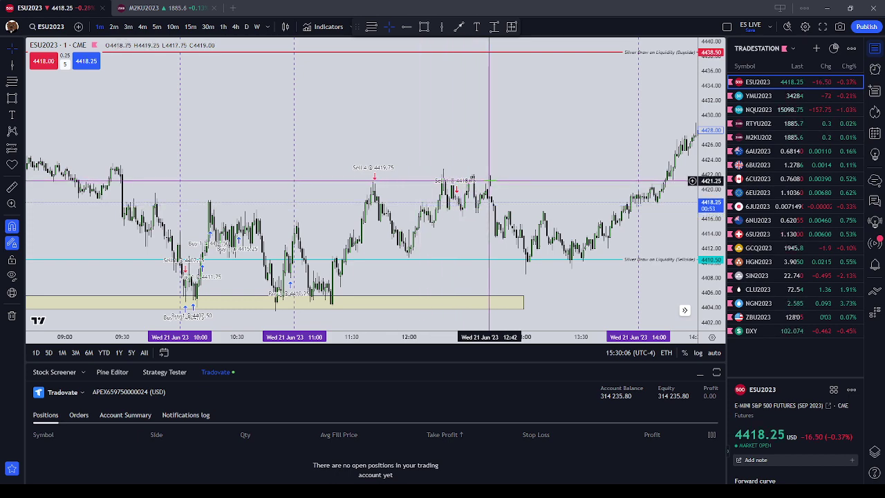
left_click_drag(502, 162, 488, 146)
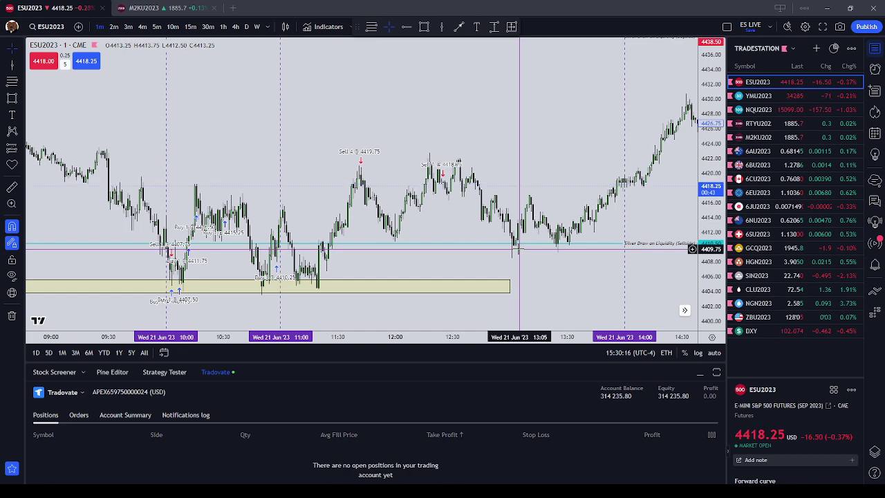
left_click_drag(470, 138, 454, 141)
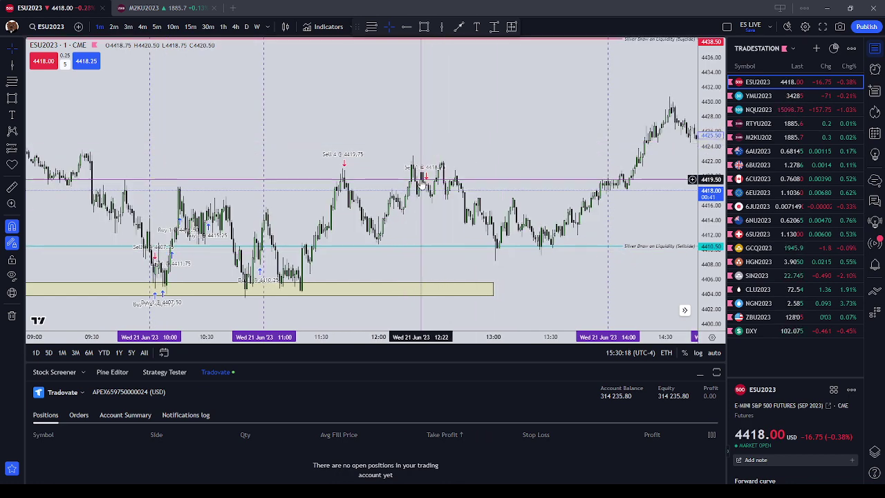
scroll(430, 179, "down", 2)
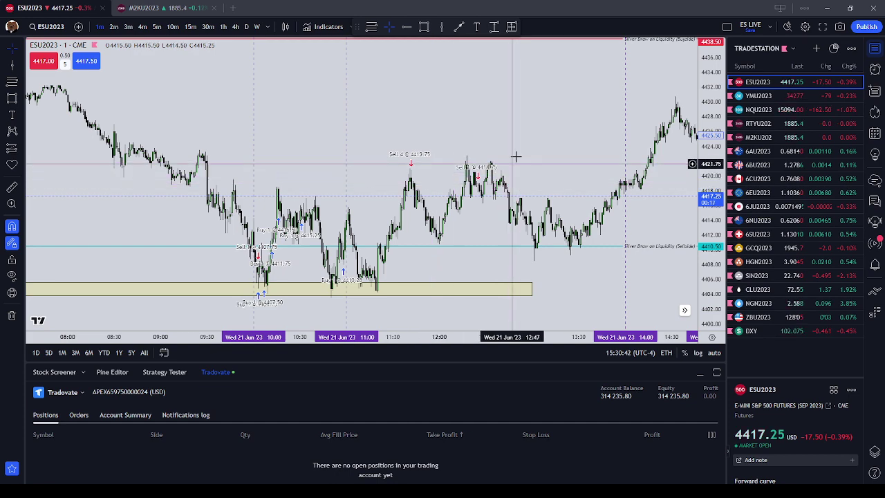
left_click_drag(514, 154, 356, 166)
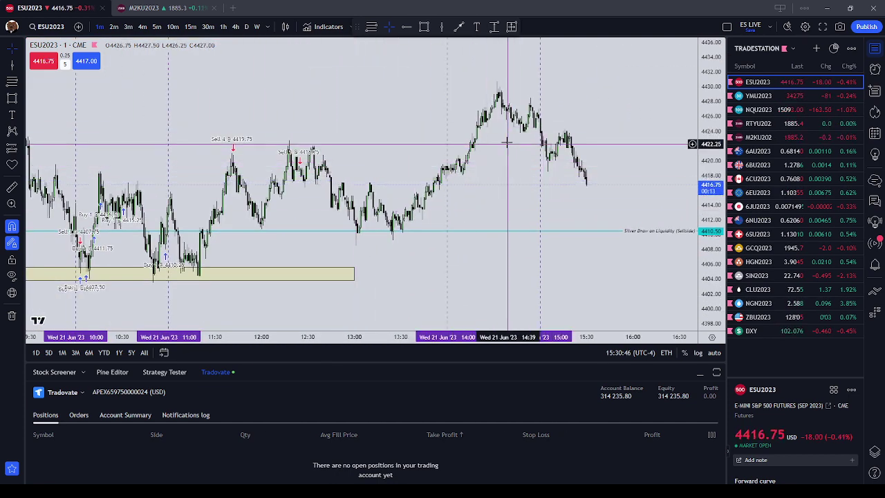
scroll(498, 146, "down", 3)
scroll(519, 157, "up", 4)
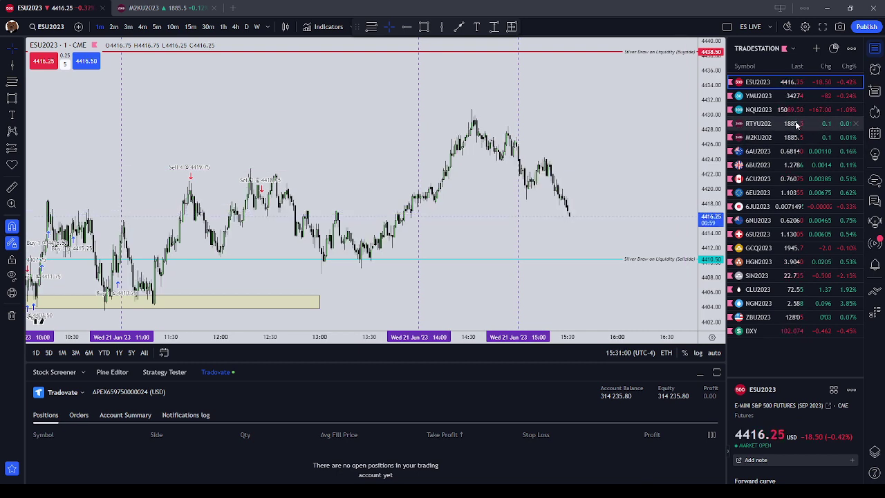
Step: Open the ZBU2023 chart and inspect the price structure on the 4-hour, 1-hour and 10-minute intervals
left_click(761, 317)
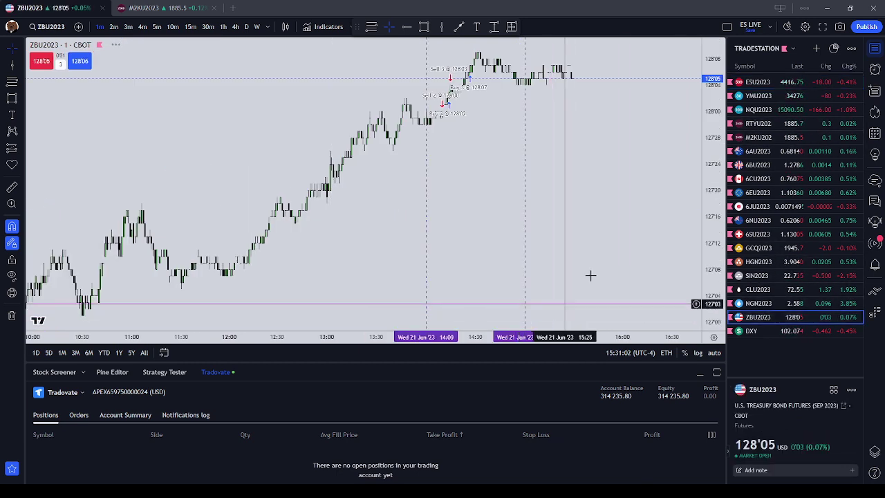
scroll(682, 227, "down", 1)
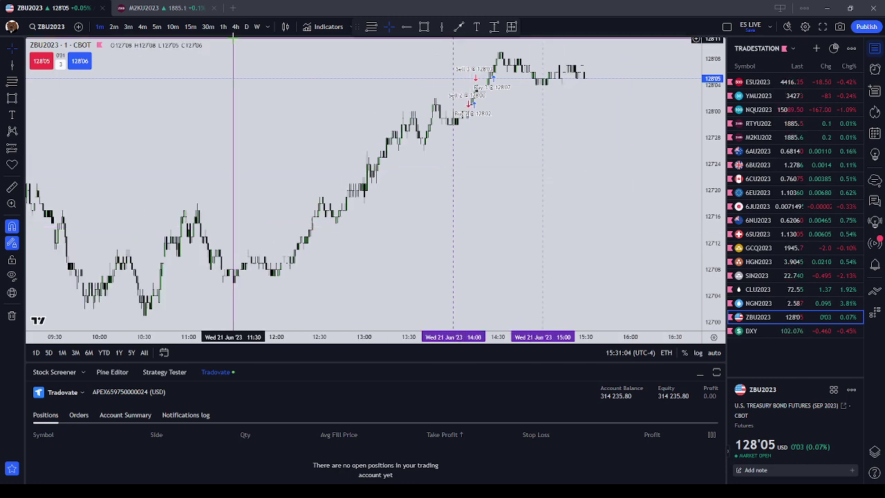
left_click(235, 26)
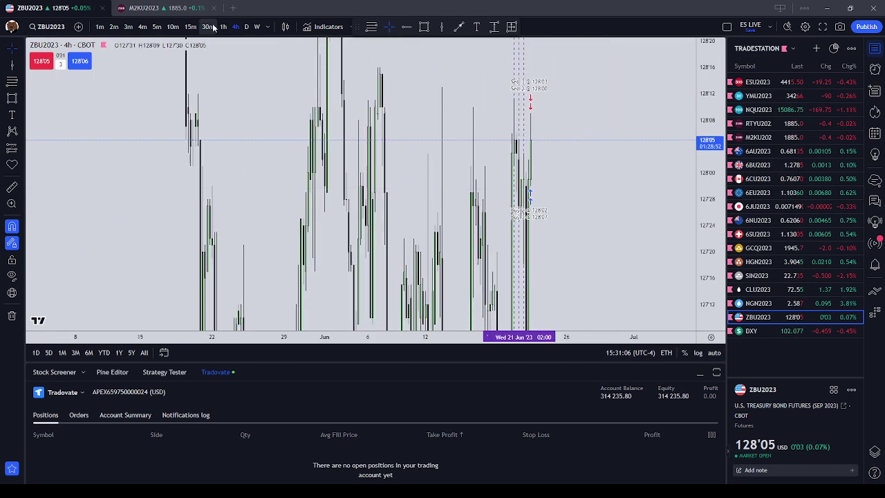
left_click(222, 26)
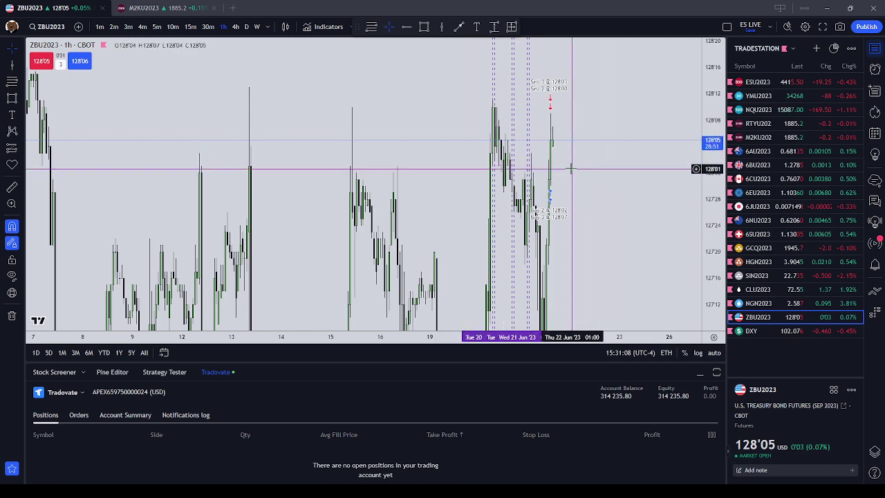
left_click(173, 26)
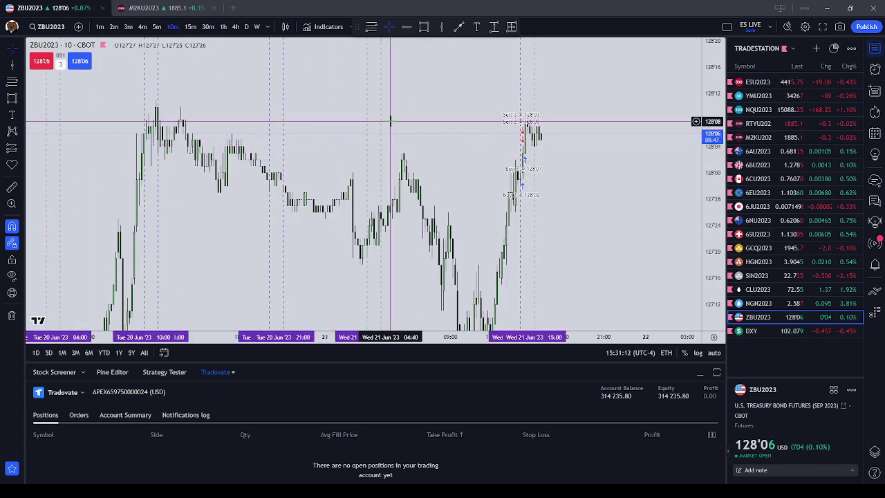
left_click_drag(446, 106, 458, 126)
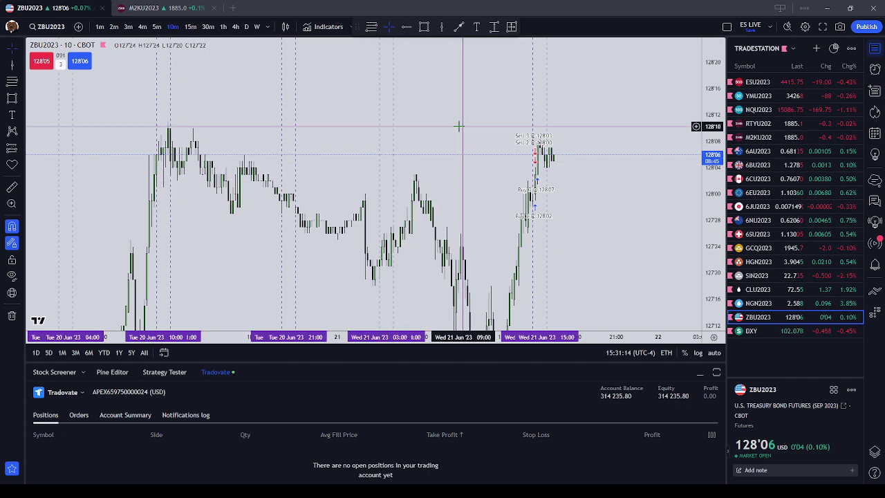
Step: Draw a rectangle zone from about 128'06 to 128'08, stretching from the 20 June afternoon high to 21 June 15:00
key("alt+shift+r")
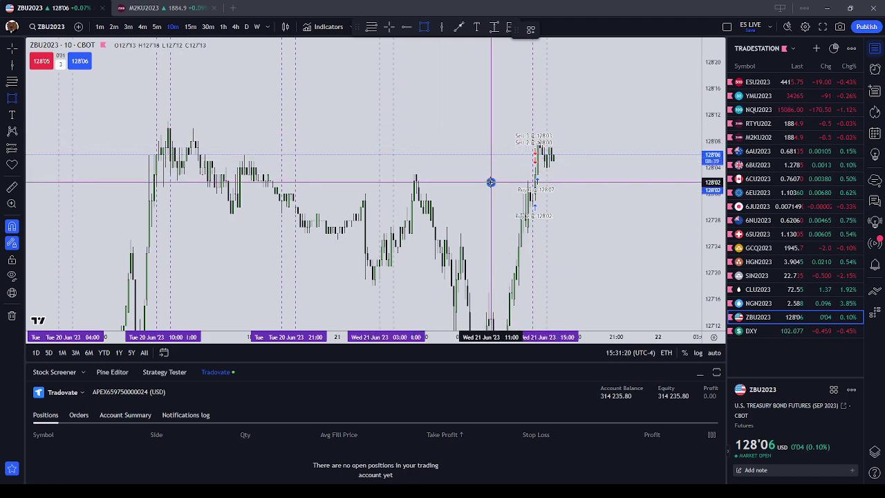
key("Escape")
left_click_drag(436, 155, 439, 93)
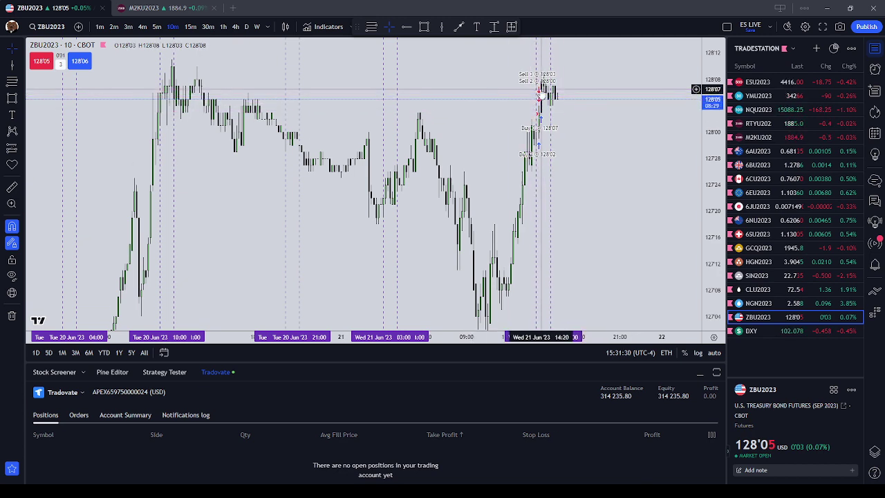
left_click_drag(491, 123, 477, 170)
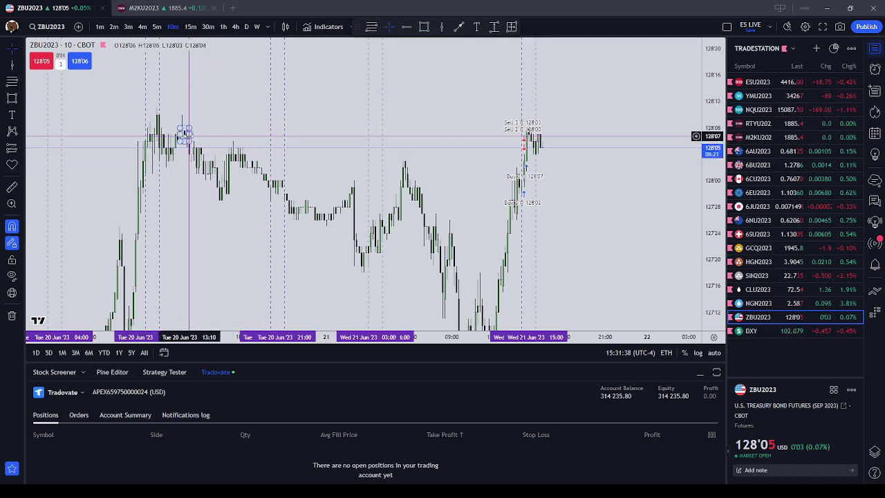
left_click_drag(181, 129, 527, 130)
right_click(597, 112)
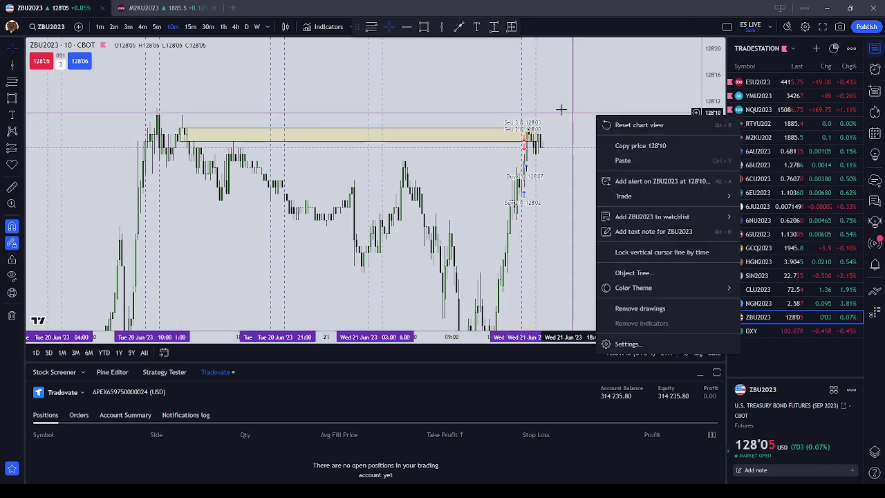
left_click(558, 113)
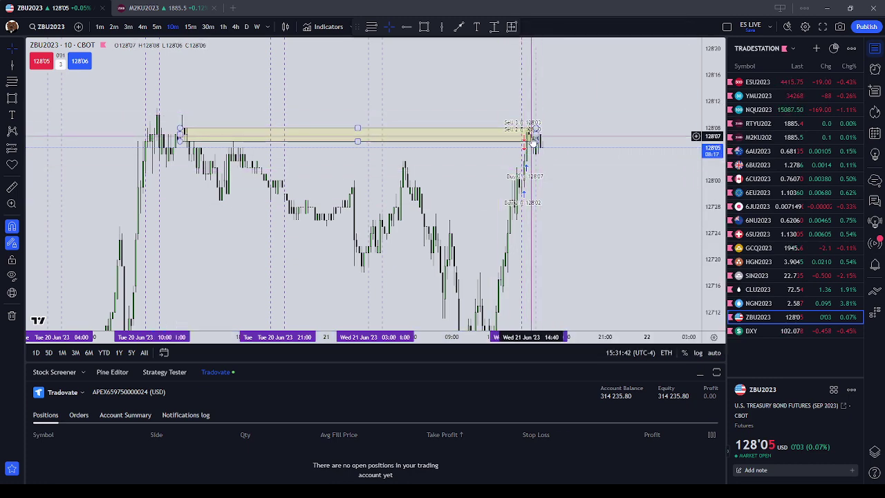
Step: Switch ZBU2023 to the 1-minute interval and examine the 21 June buy and sell executions relative to the yellow zone
scroll(526, 155, "up", 3)
left_click(99, 26)
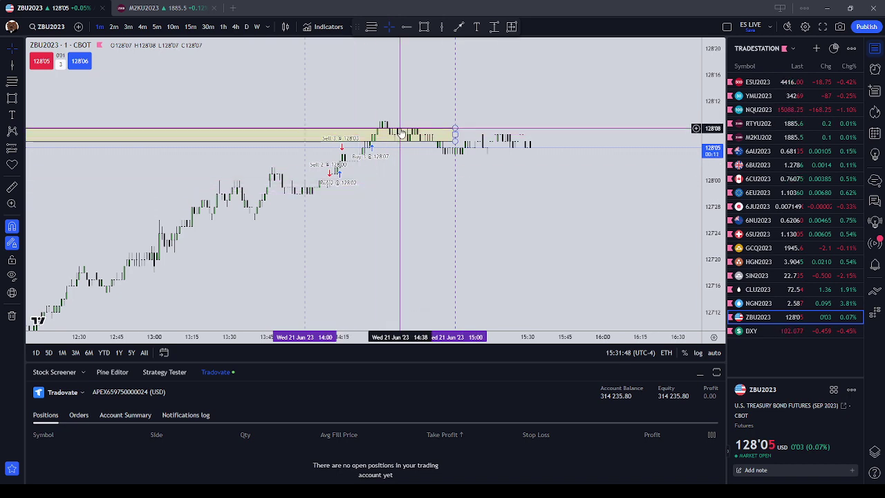
scroll(401, 131, "down", 3)
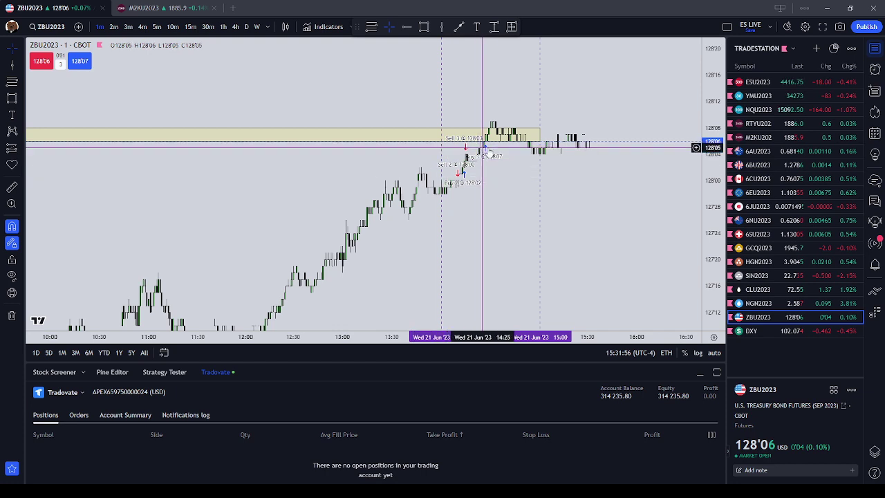
scroll(525, 151, "up", 1)
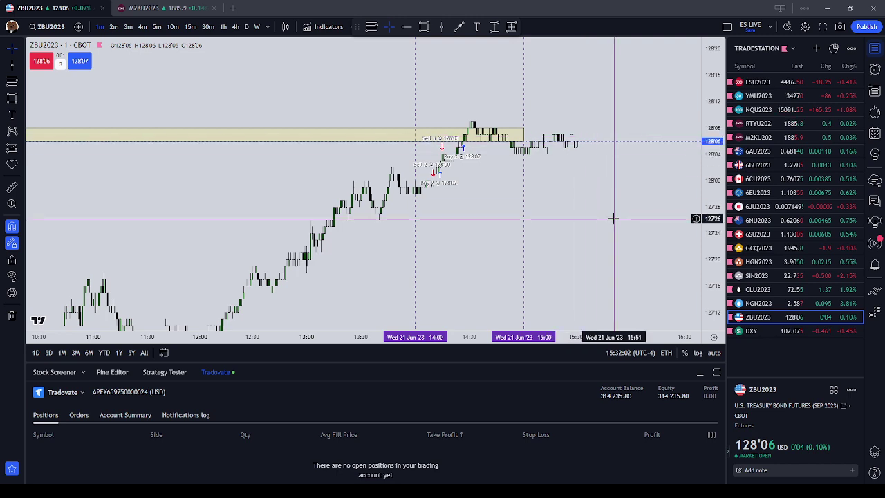
Step: Delete the yellow rectangle zone from the ZBU2023 chart and review the price action following the executions
left_click(523, 132)
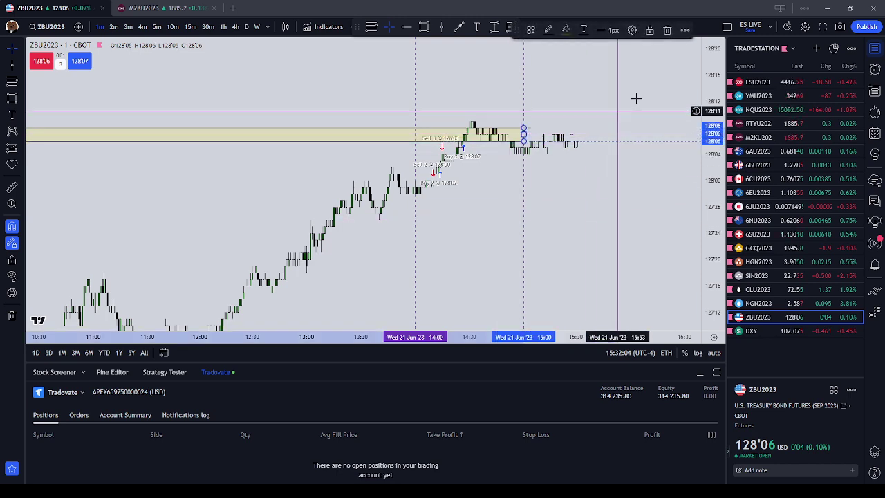
left_click(671, 32)
scroll(650, 178, "down", 3)
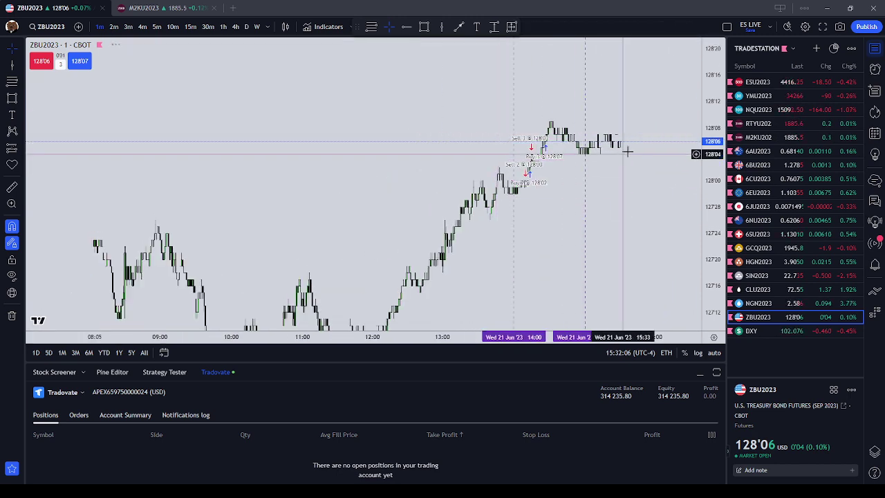
left_click_drag(462, 125, 421, 138)
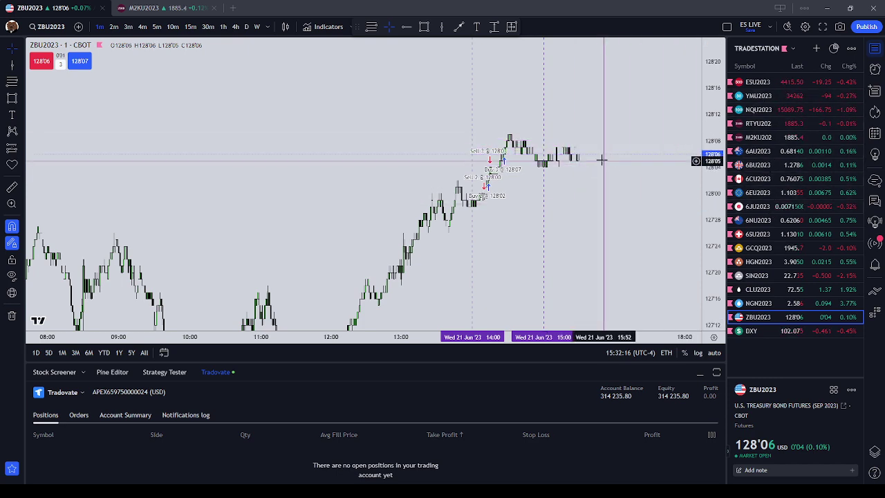
left_click_drag(606, 235, 567, 235)
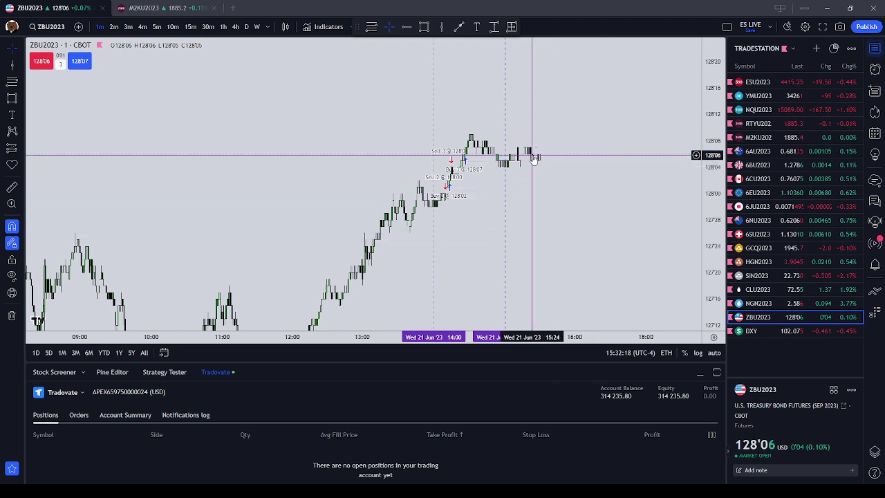
Step: Open the RTYU2023 chart and examine the 21 June afternoon sell and buy executions on the 1-minute interval
left_click(785, 126)
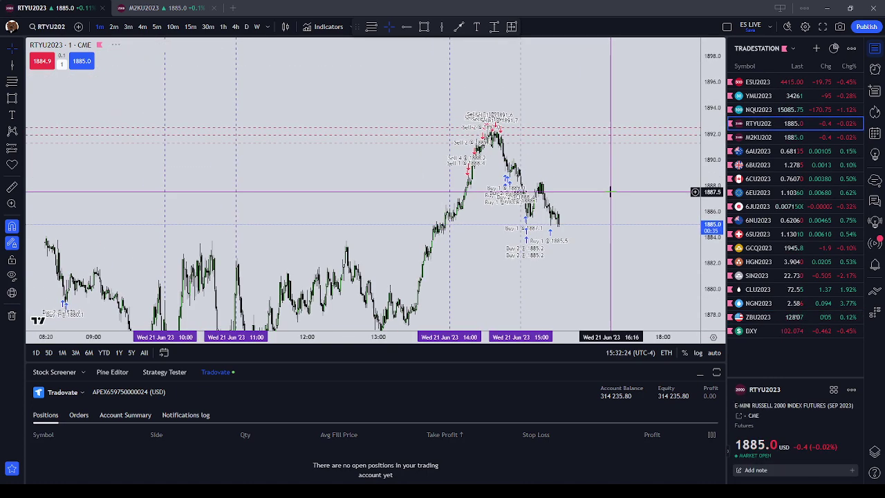
scroll(544, 156, "up", 1)
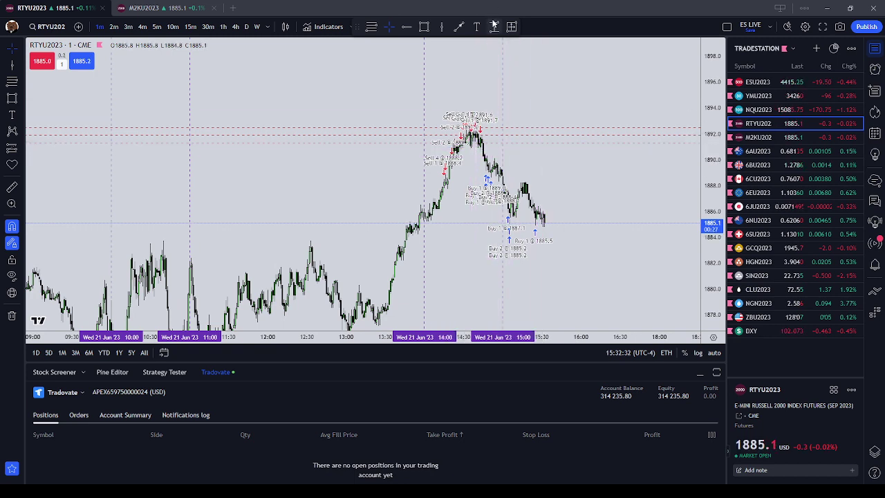
scroll(502, 68, "up", 3)
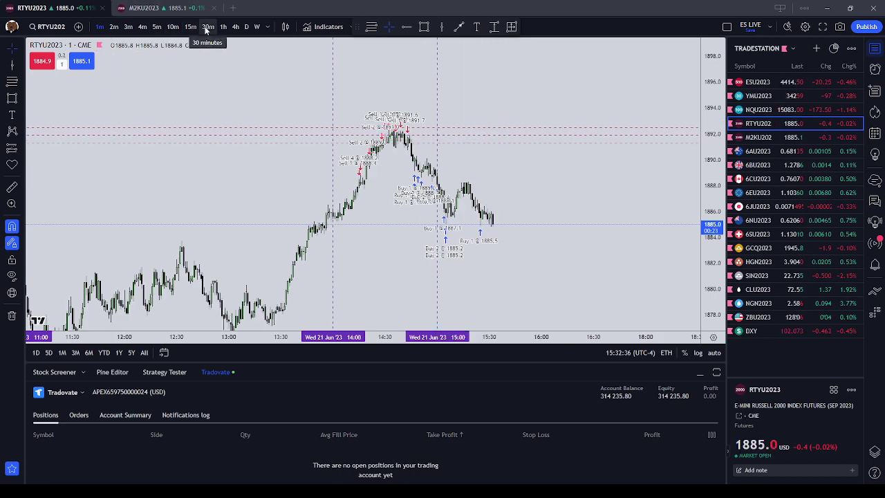
Step: Switch RTYU2023 to the 10-minute interval and hide the trade executions through the chart settings
left_click(173, 26)
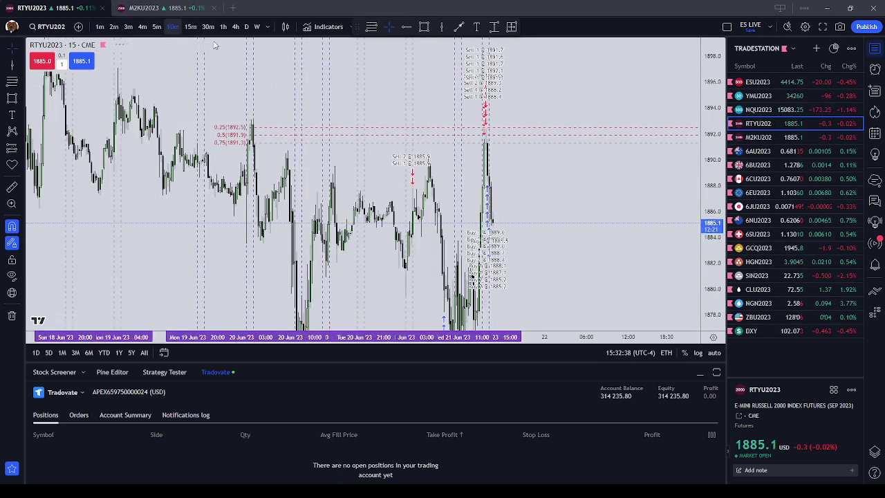
right_click(525, 174)
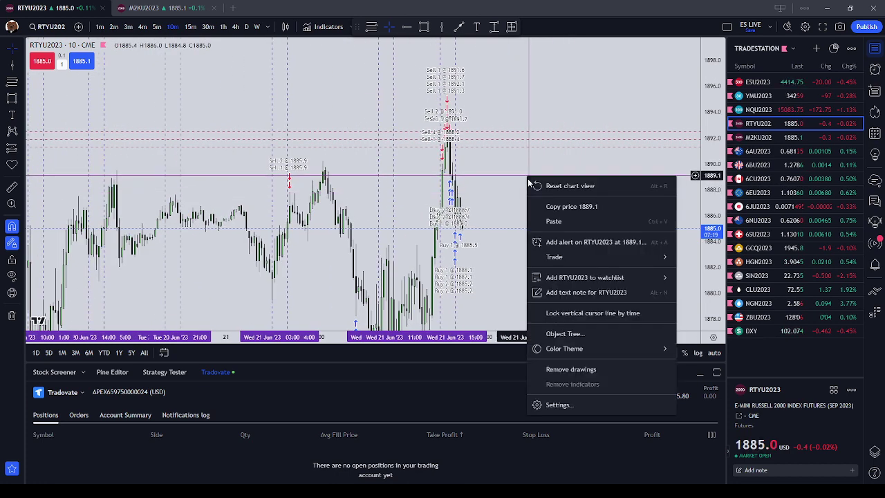
left_click(591, 403)
left_click(564, 456)
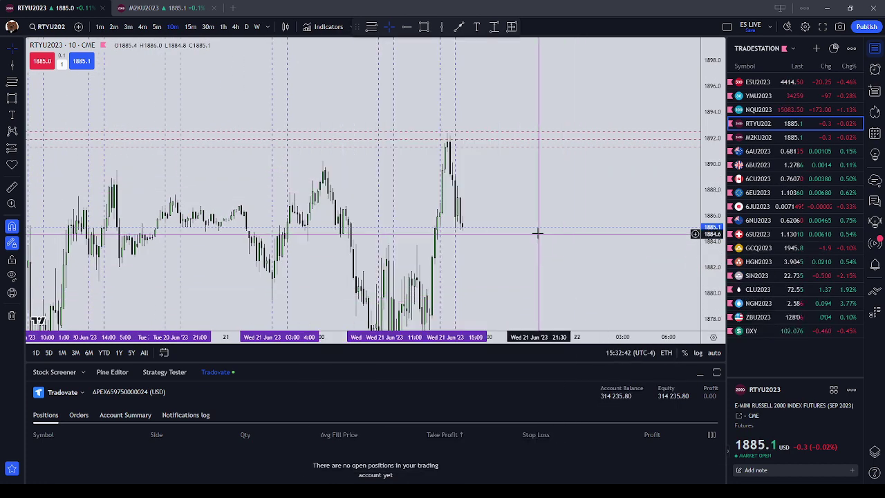
Step: Trace the 0.25, 0.5 and 0.75 levels back to their 20 June origin, comparing the 10-, 15- and 30-minute intervals
left_click_drag(705, 184, 705, 217)
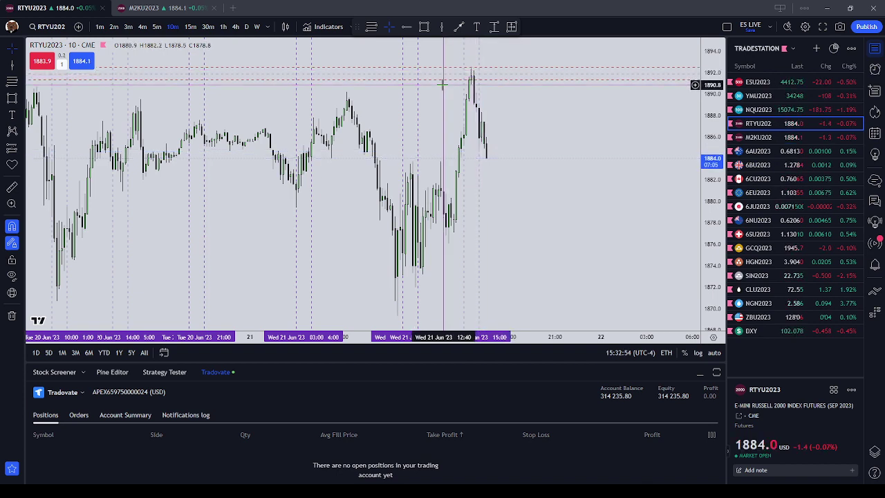
left_click_drag(509, 107, 551, 170)
scroll(475, 150, "down", 1)
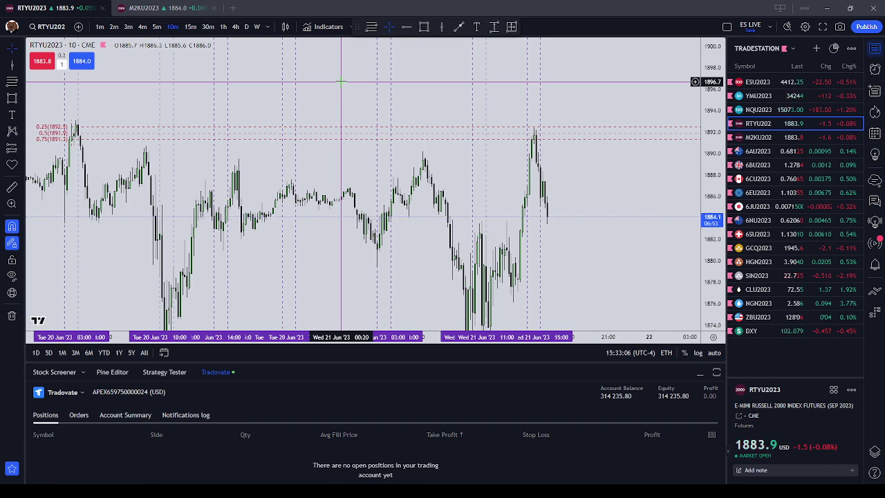
left_click(207, 27)
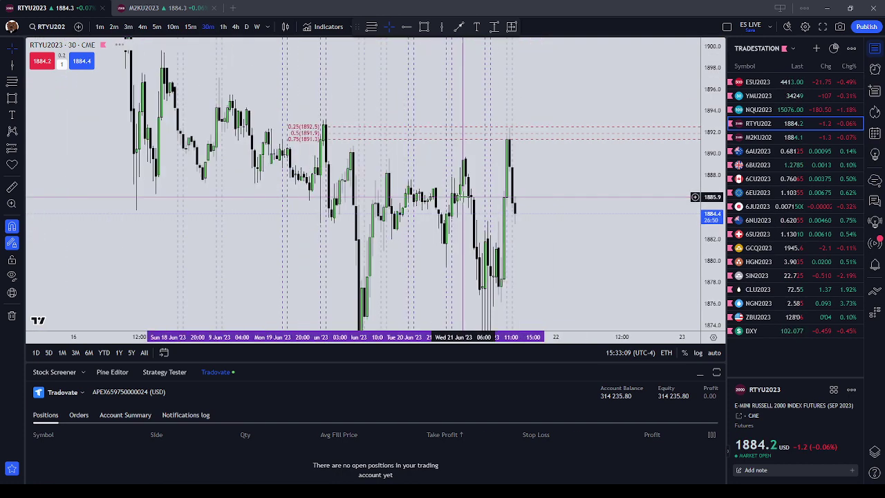
left_click(190, 27)
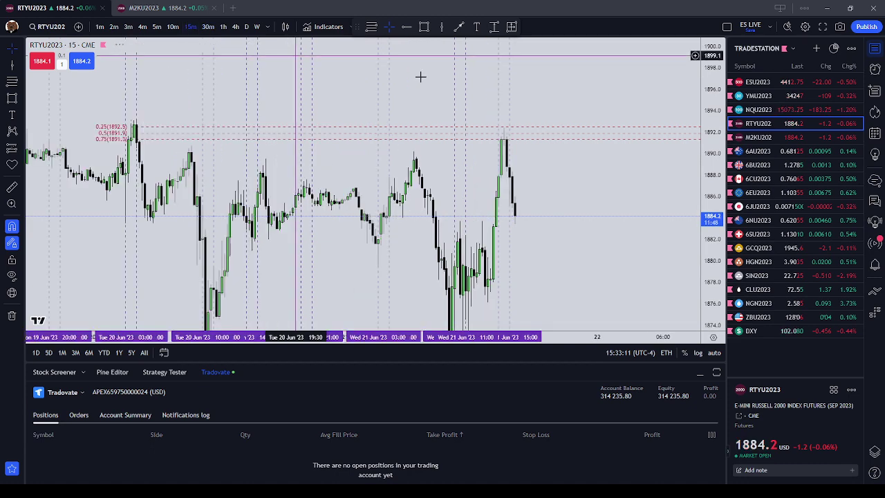
left_click(207, 26)
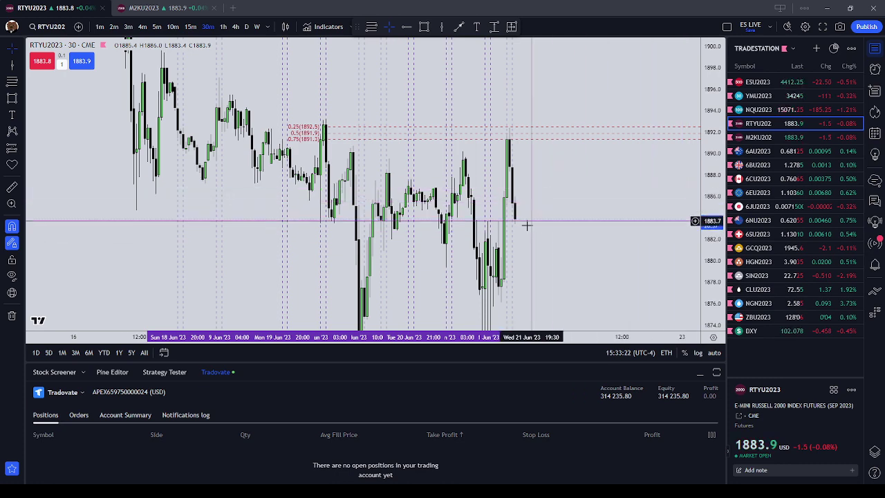
Step: Examine the 21 June rally into the red dashed levels on the 15-minute, 10-minute and 4-minute intervals
left_click_drag(562, 173, 579, 225)
scroll(585, 231, "up", 2)
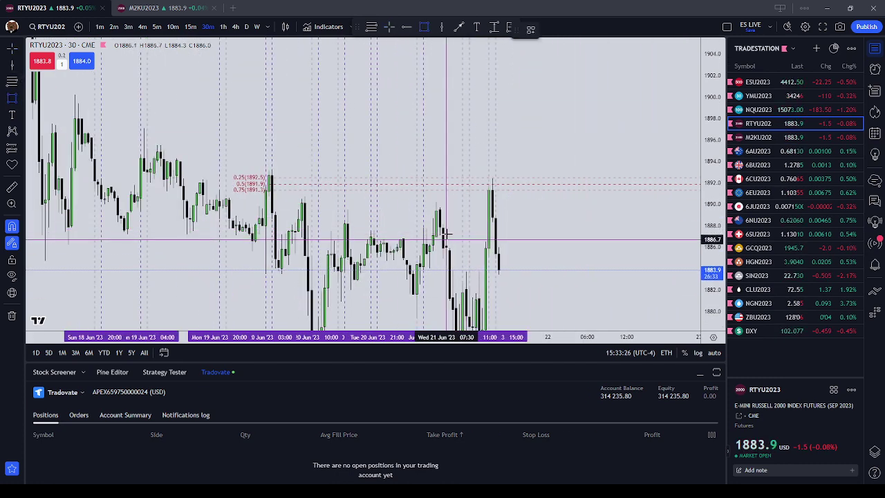
left_click(190, 27)
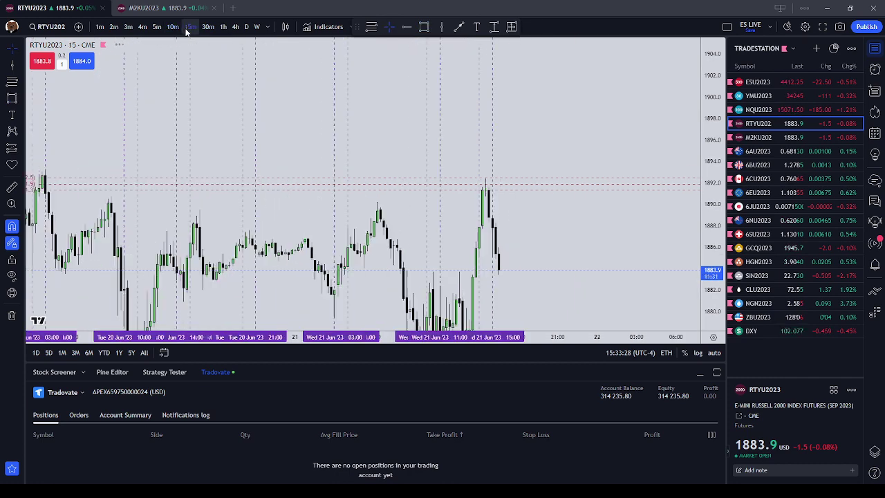
left_click(173, 27)
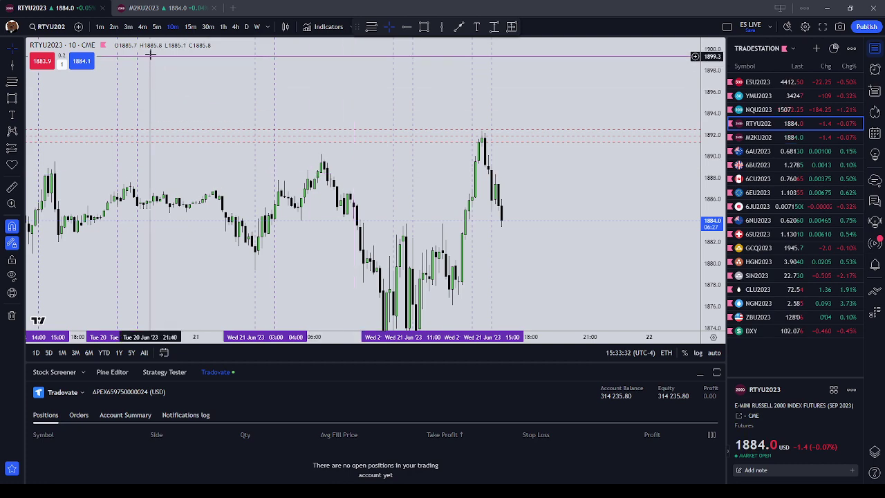
left_click(189, 28)
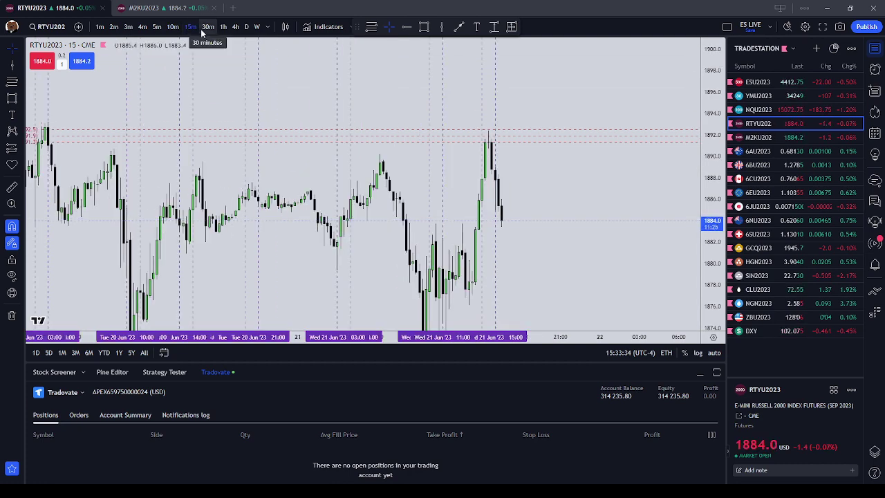
left_click(143, 29)
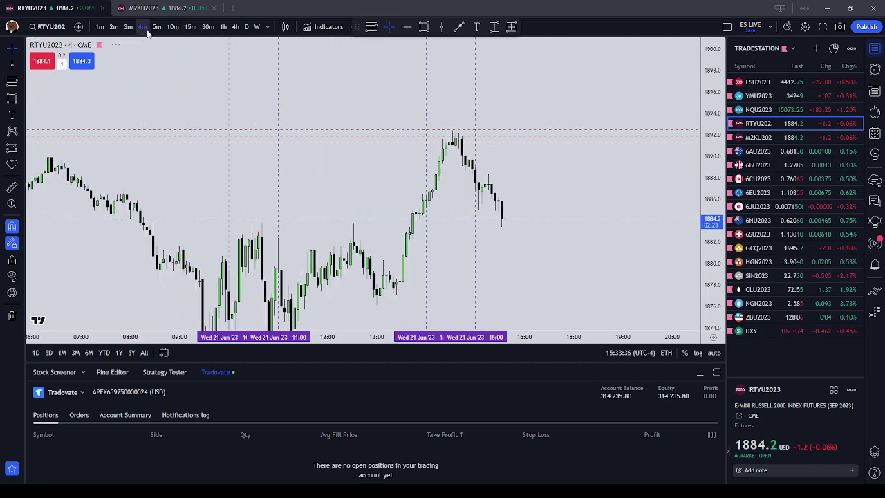
Step: On the 15-minute interval, draw a rectangle between 1891.5 and 1891.2 from 20 June 03:45 to 21 June 15:00 and apply the PM Silver template
left_click(152, 30)
scroll(211, 154, "down", 5)
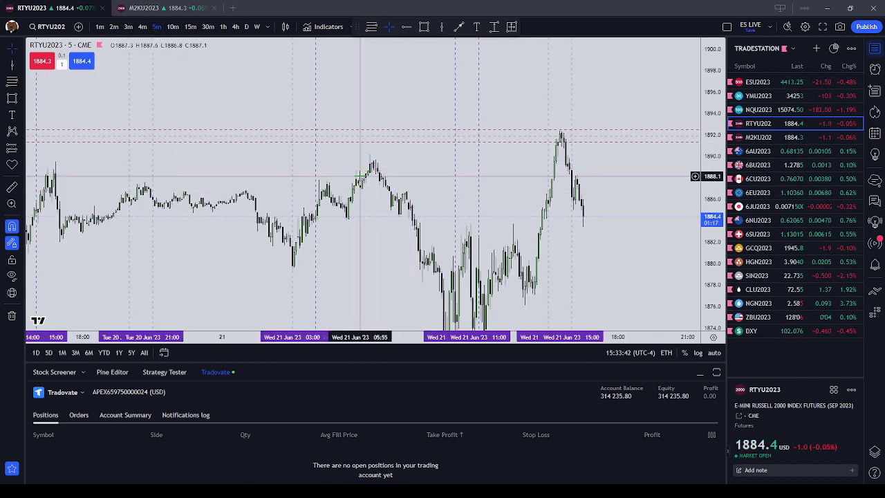
left_click_drag(423, 192, 398, 164)
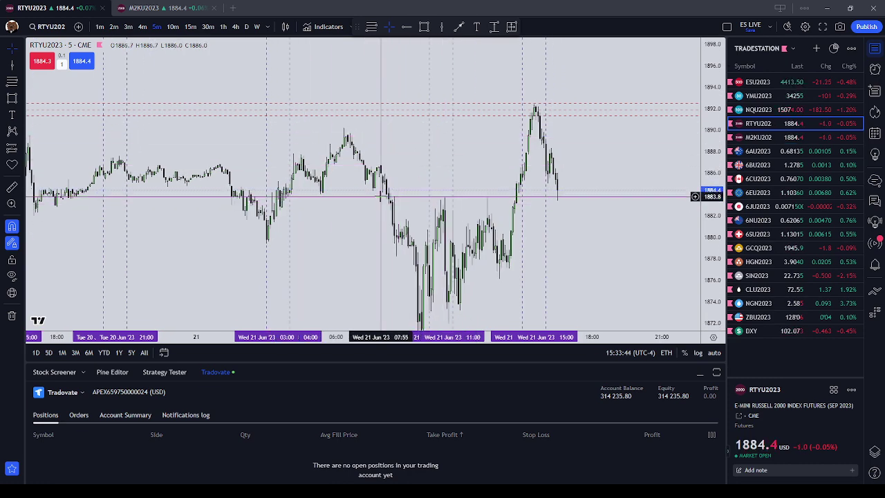
left_click(190, 27)
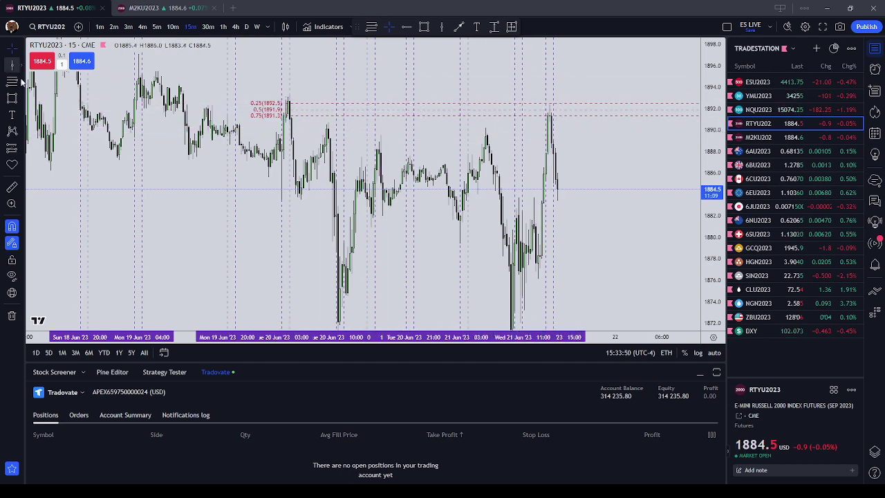
left_click_drag(707, 180, 706, 112)
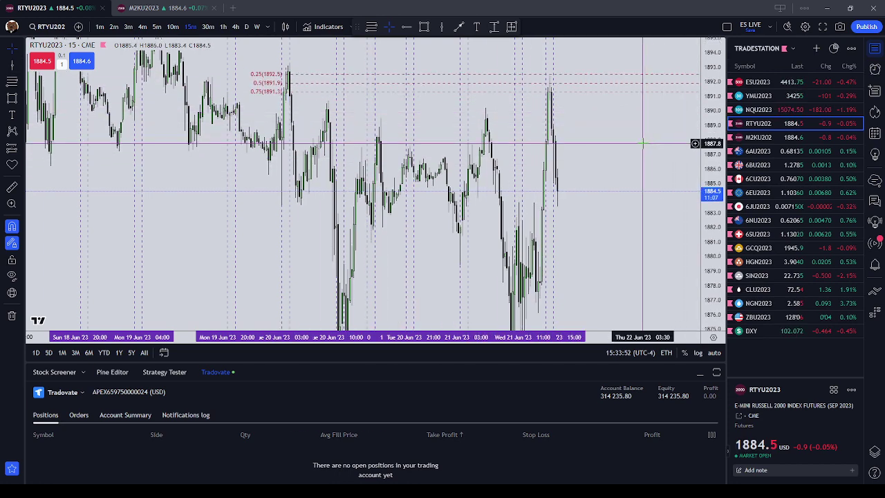
left_click_drag(644, 144, 652, 232)
scroll(648, 230, "up", 2)
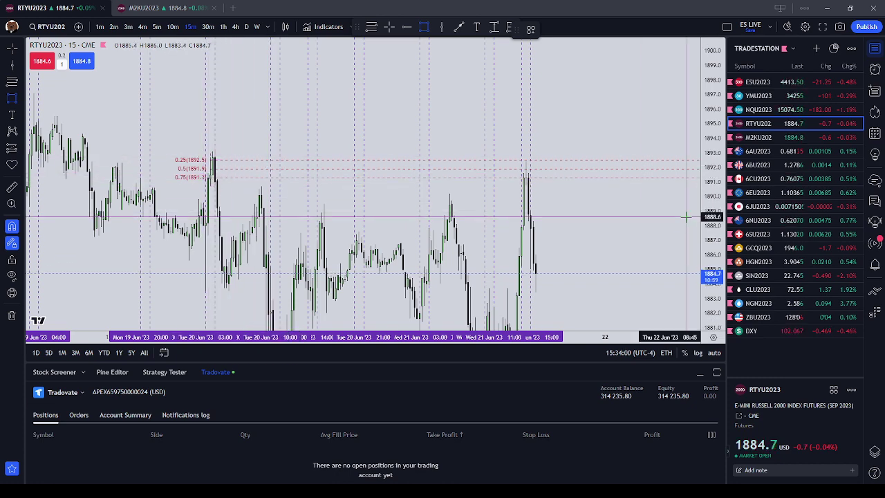
left_click_drag(717, 242, 713, 56)
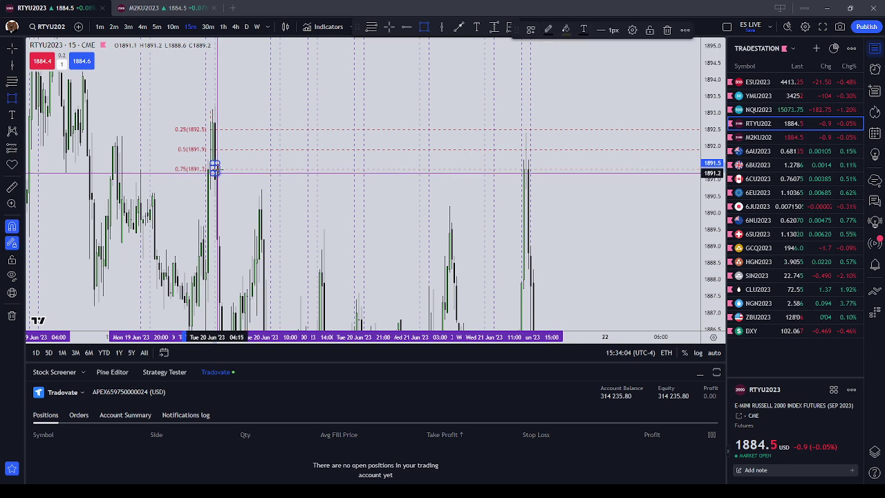
key("Escape")
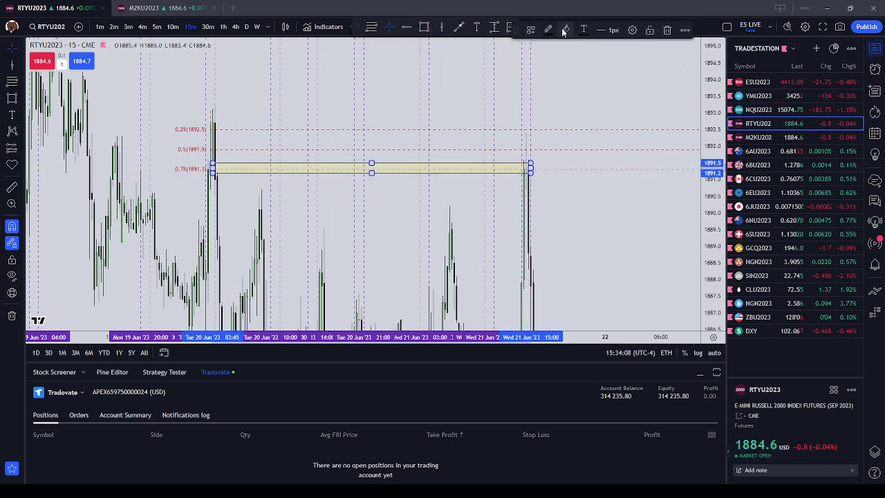
left_click(531, 29)
left_click(542, 129)
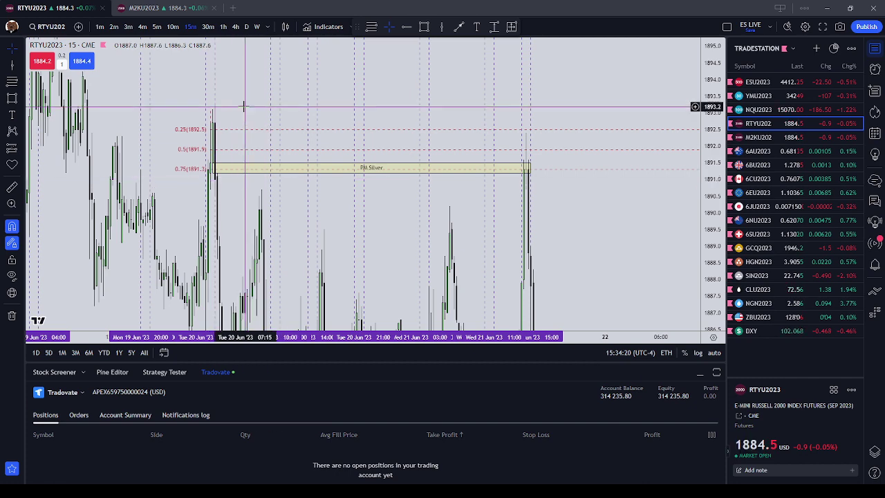
Step: Collapse the trading panel and the watchlist to enlarge the chart, keeping the whole PM Silver zone in view
left_click_drag(250, 103, 299, 107)
scroll(366, 144, "up", 1)
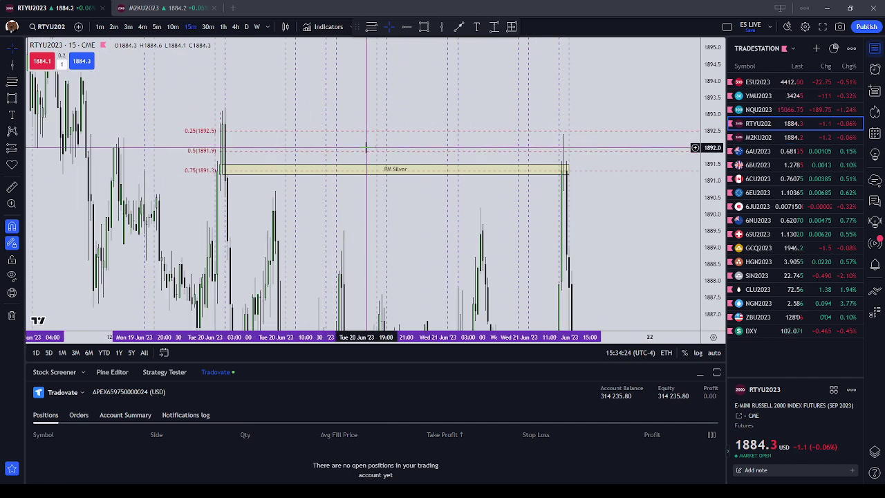
scroll(367, 147, "up", 1)
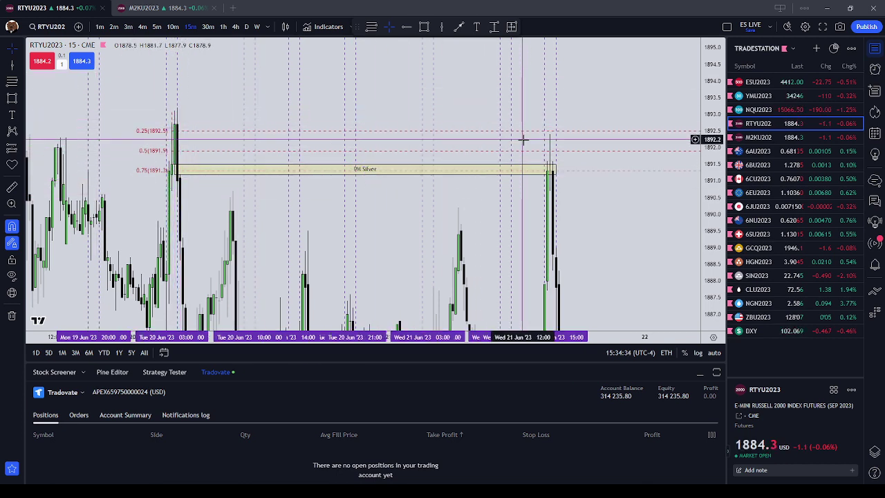
scroll(561, 177, "up", 2)
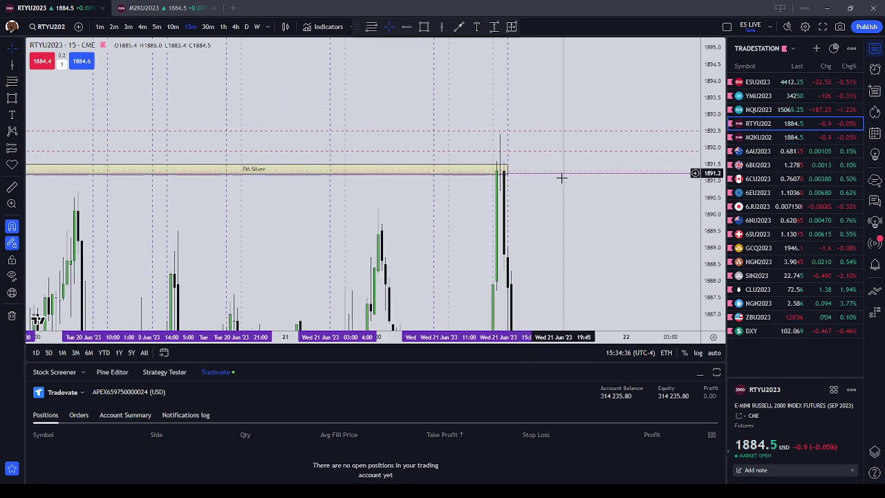
left_click(699, 373)
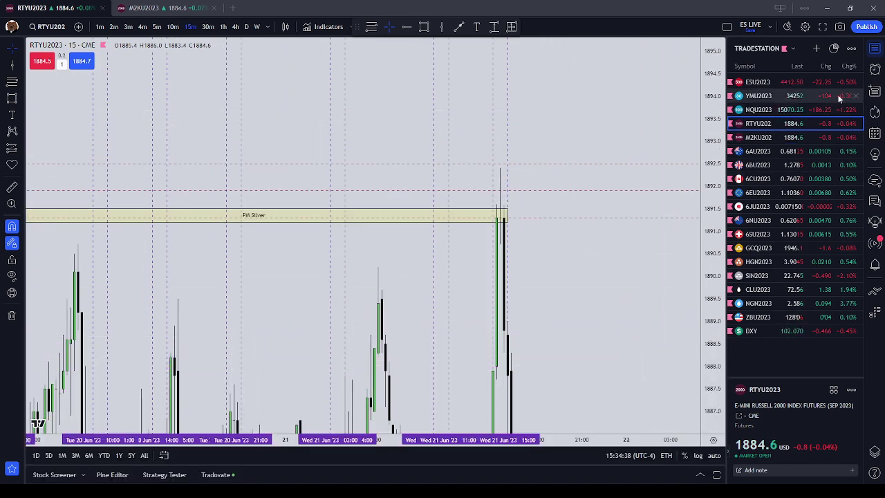
left_click(874, 50)
left_click_drag(729, 314, 689, 249)
scroll(690, 249, "down", 1)
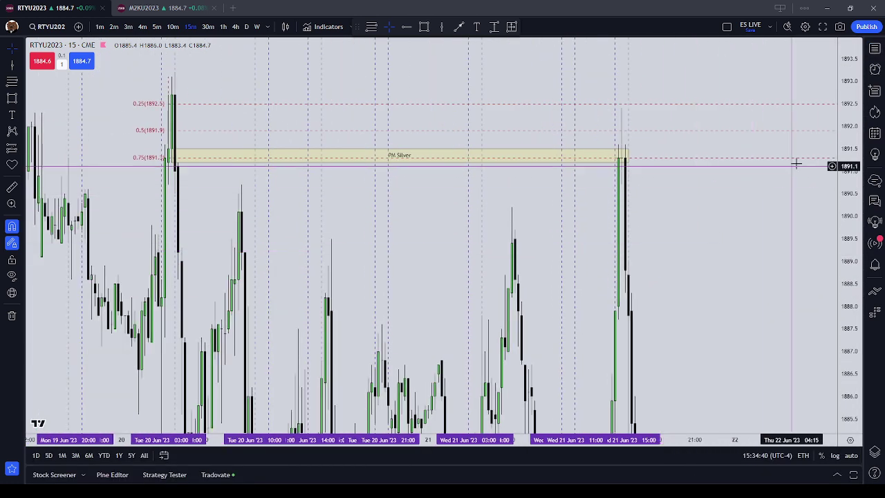
left_click_drag(846, 143, 855, 225)
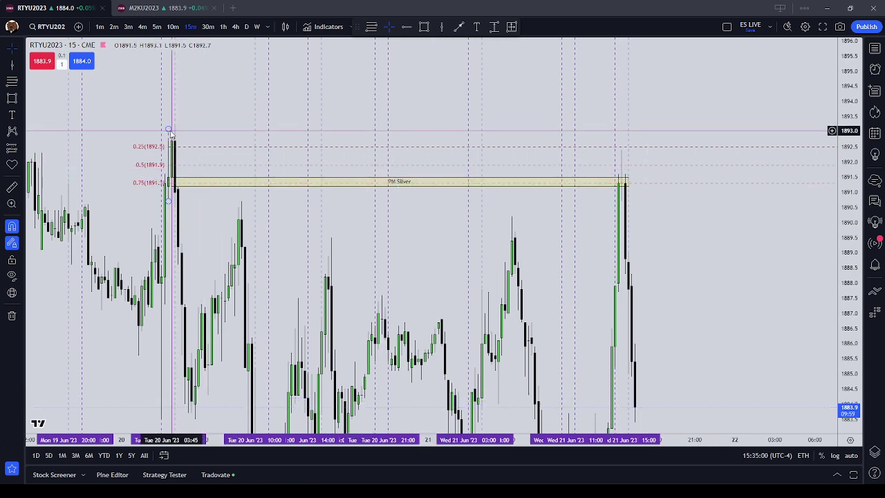
Step: Compare the 20 June origin of the 0.25, 0.5 and 0.75 levels on the 10-minute and 30-minute intervals
left_click(173, 26)
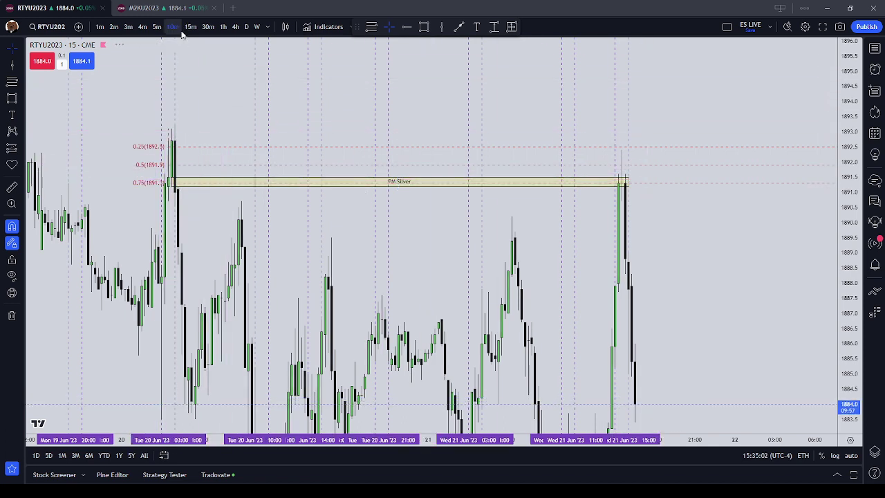
left_click_drag(203, 241, 394, 271)
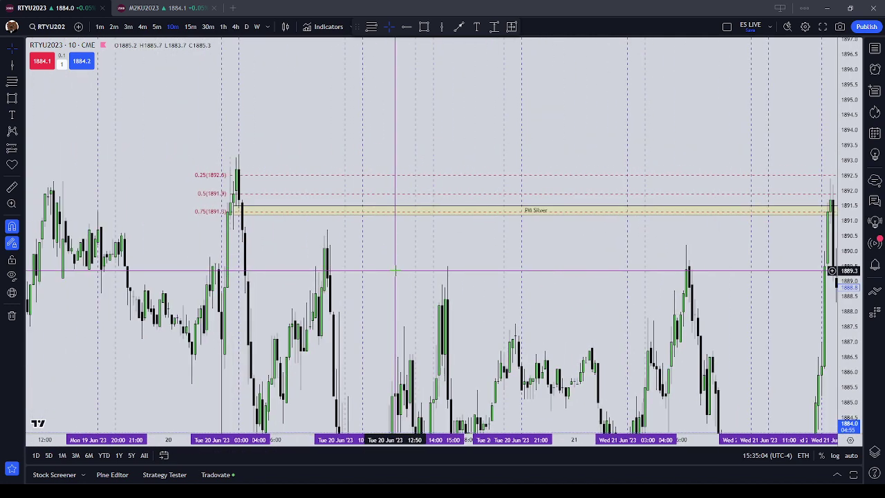
scroll(393, 270, "up", 1)
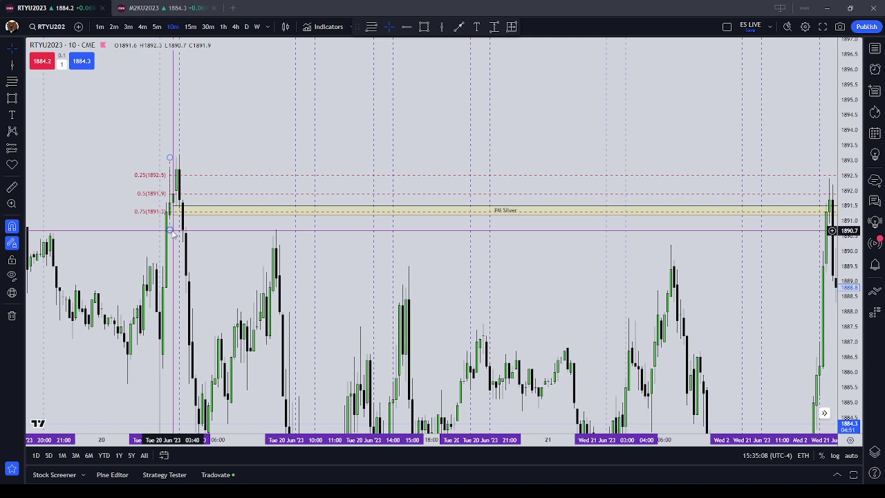
left_click(208, 27)
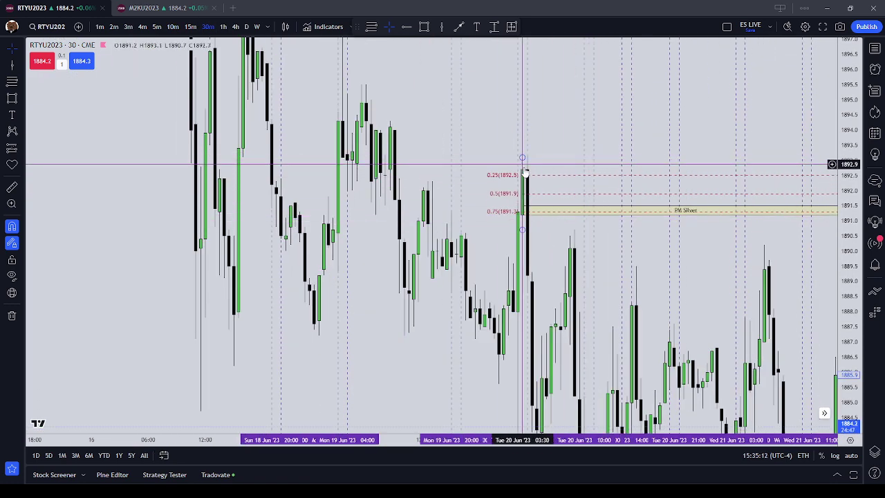
left_click_drag(528, 236, 284, 244)
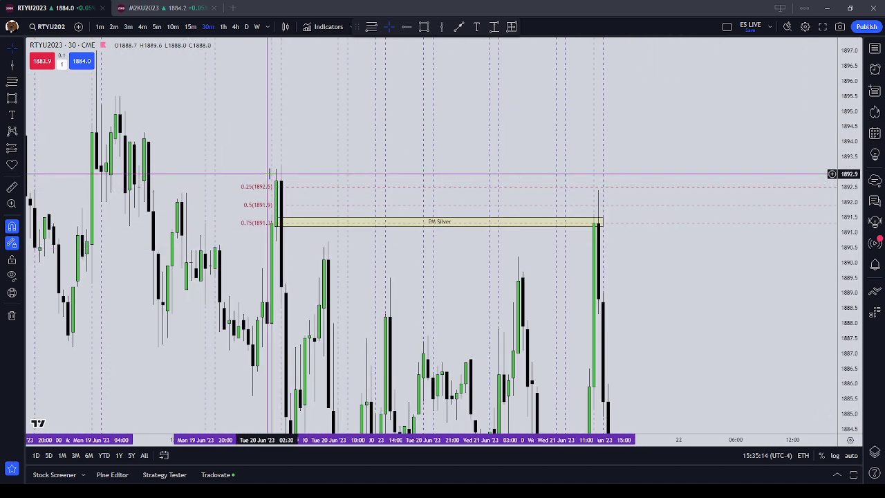
Step: Switch RTYU2023 to the 1-minute interval and show the trade executions through the chart settings
left_click(100, 26)
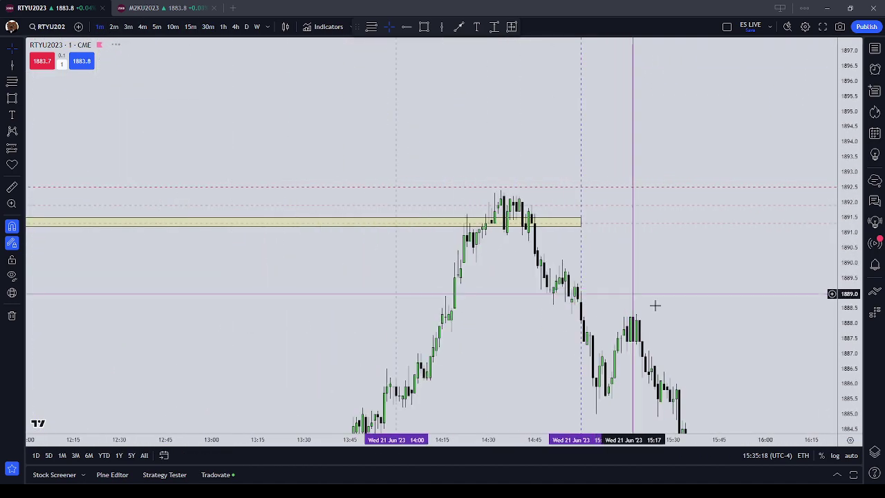
right_click(669, 241)
left_click(702, 470)
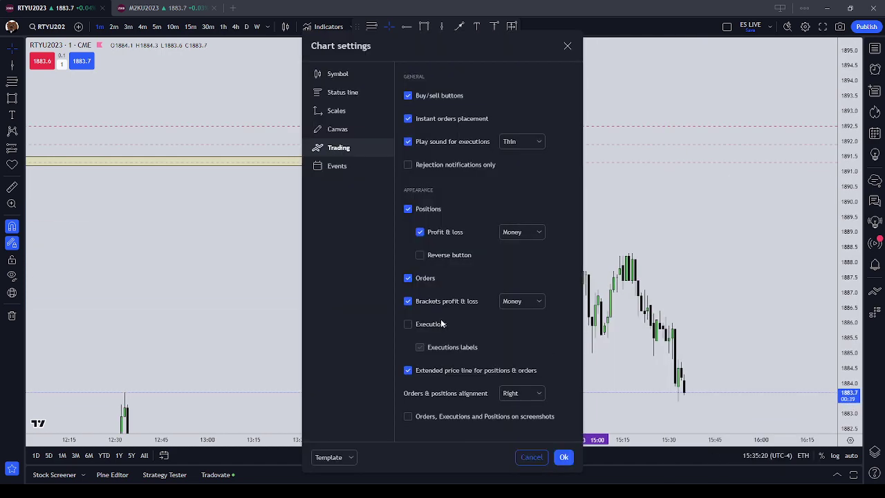
left_click(564, 457)
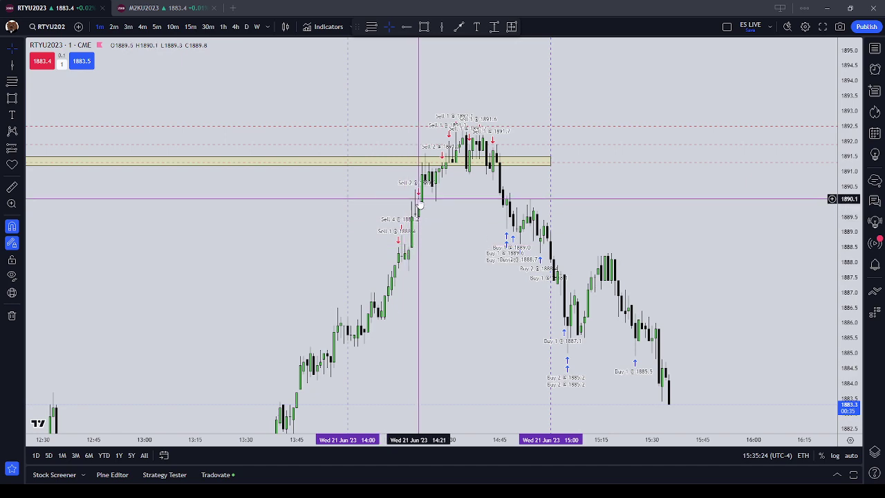
Step: Examine the 21 June afternoon sell and buy executions against the PM Silver zone on the 1-minute interval
scroll(418, 198, "down", 4)
left_click_drag(364, 280, 650, 215)
scroll(528, 233, "down", 2)
left_click_drag(599, 240, 288, 279)
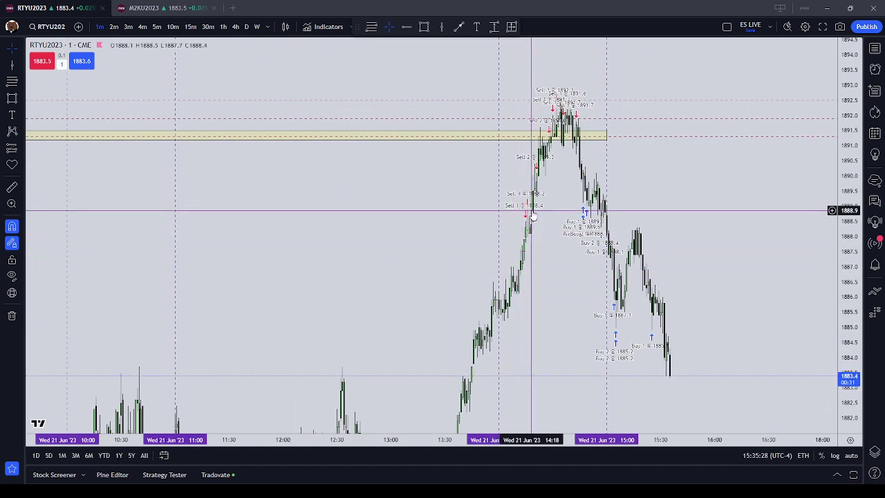
scroll(546, 195, "down", 1)
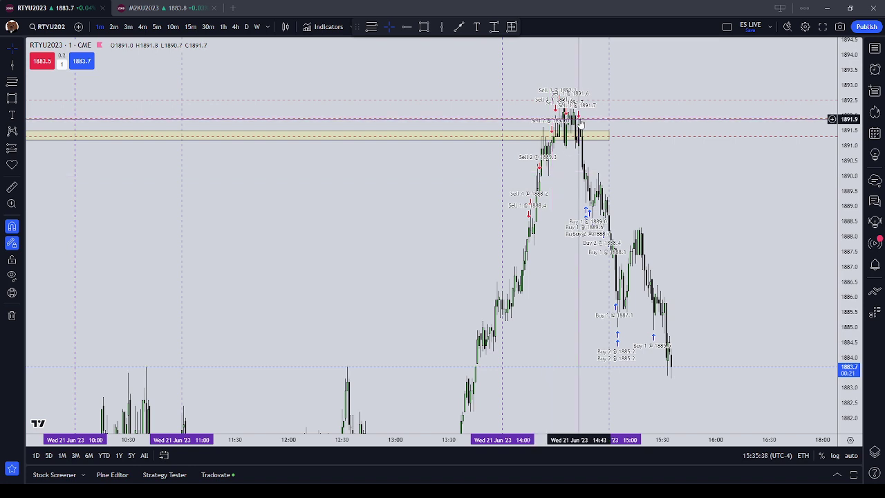
scroll(640, 193, "down", 1)
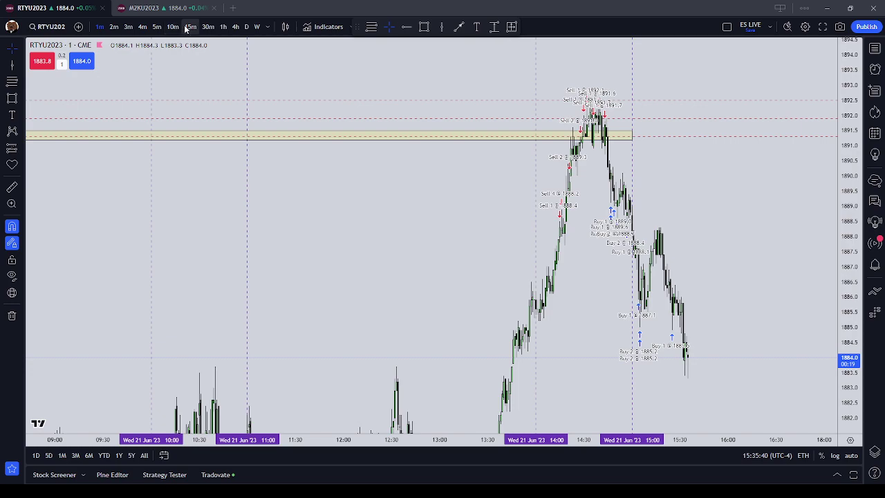
Step: Trace the PM Silver zone back to its 20 June origin on the 10-minute interval and relate it to the marked executions
scroll(515, 187, "down", 3)
left_click_drag(434, 211, 815, 231)
scroll(553, 197, "down", 3)
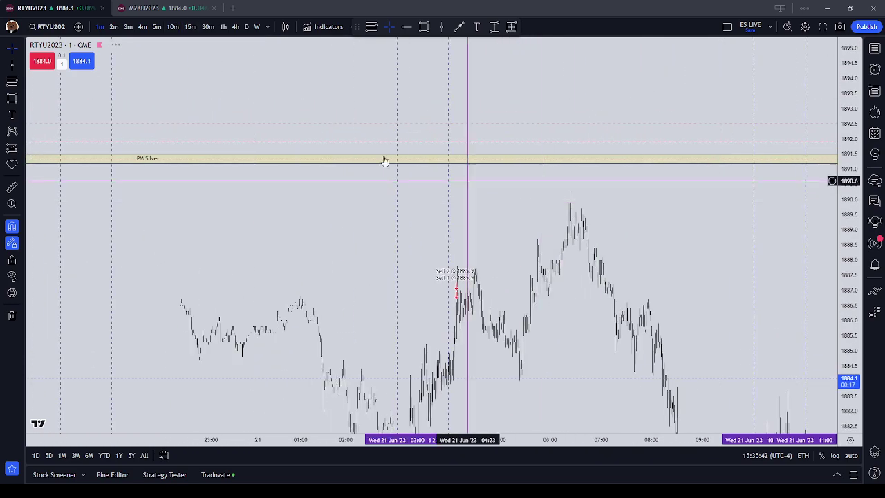
left_click(173, 27)
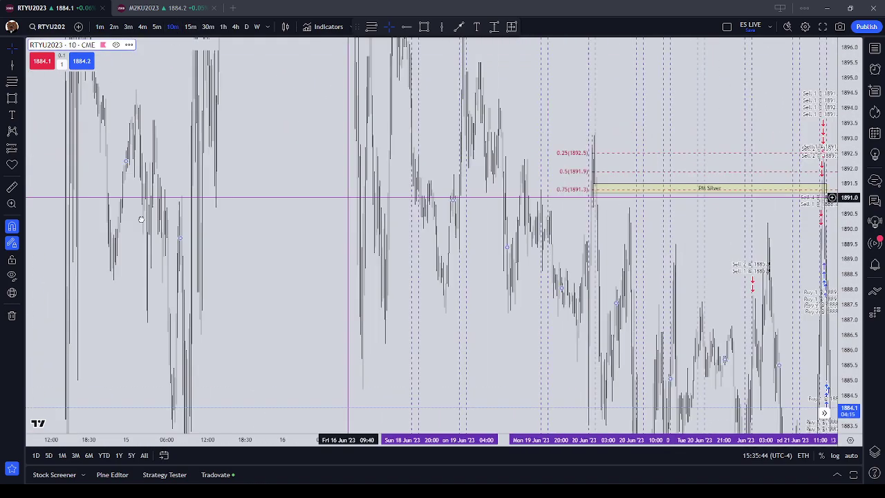
left_click_drag(165, 170, 486, 194)
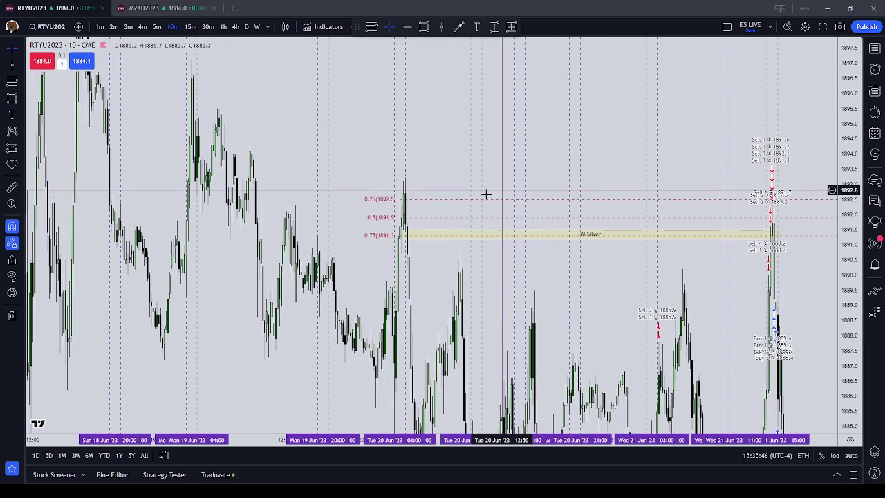
scroll(479, 195, "up", 4)
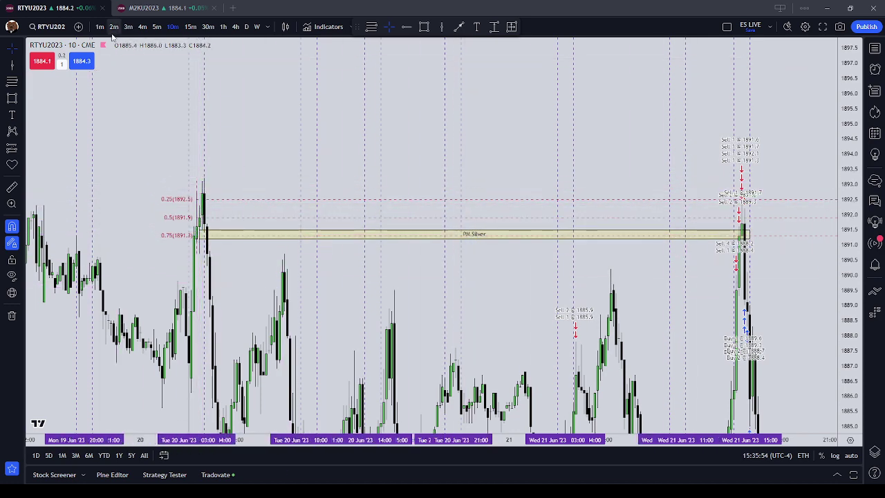
scroll(290, 87, "up", 3)
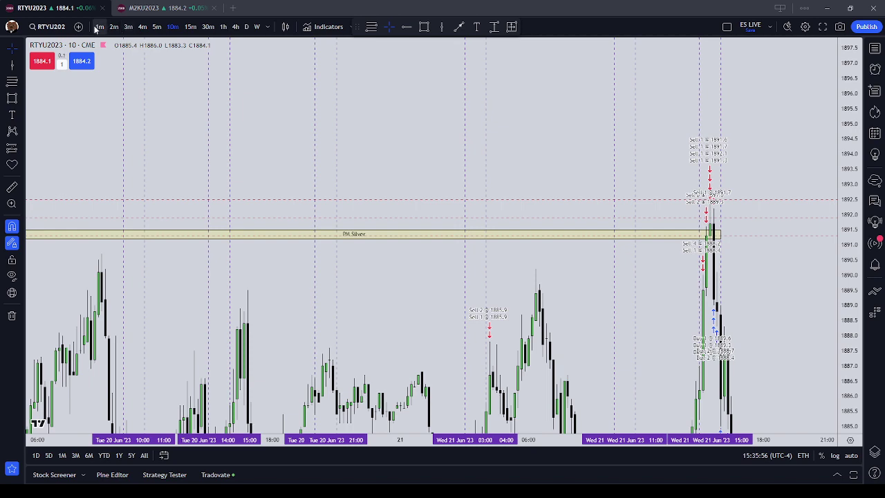
Step: Inspect the sell entries around the PM Silver zone and the red dashed levels up close on the 1-minute interval
left_click(99, 27)
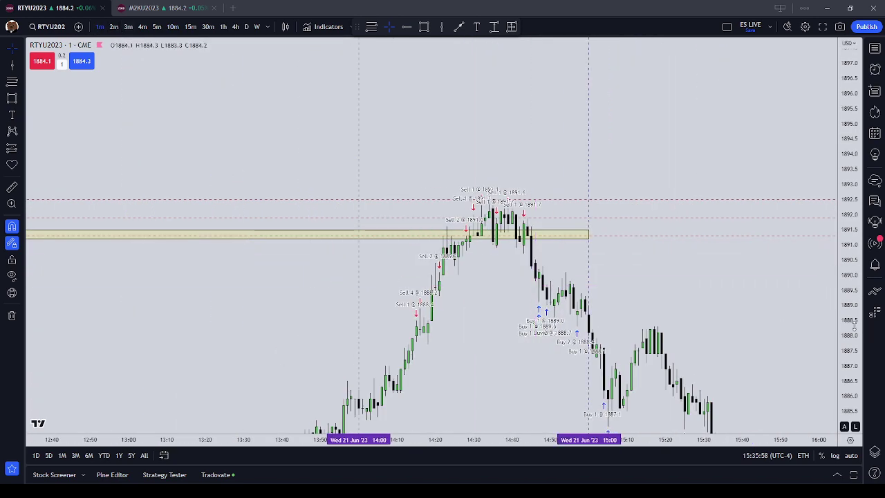
scroll(404, 212, "up", 2)
left_click_drag(419, 195, 555, 195)
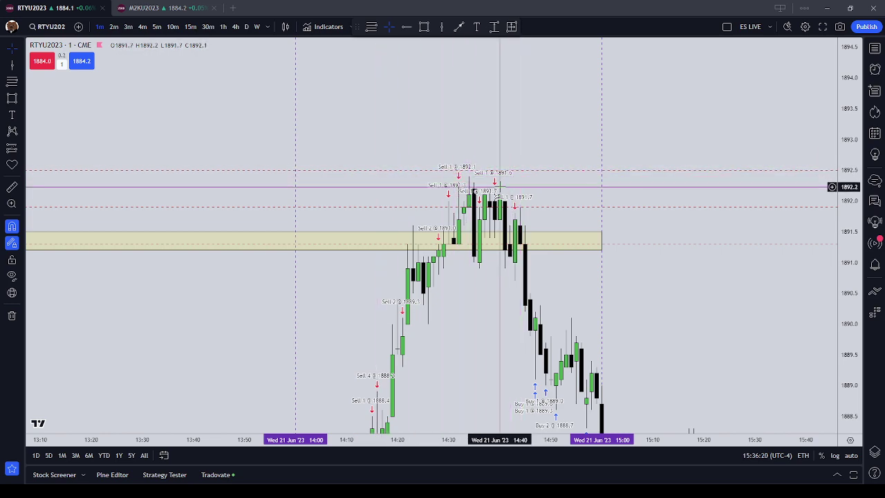
scroll(468, 283, "up", 3)
scroll(462, 241, "left", 3)
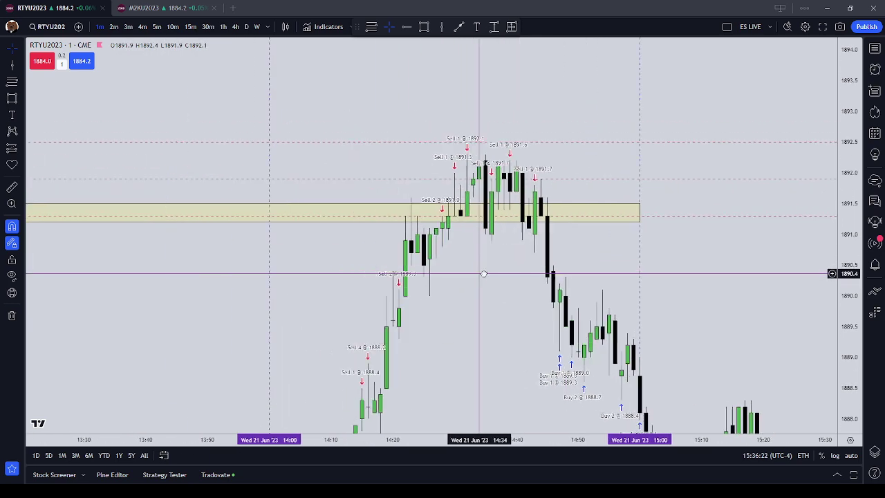
mouse_move(489, 165)
left_mouse_down()
mouse_move(488, 238)
mouse_move(489, 158)
mouse_move(477, 209)
mouse_move(484, 173)
mouse_move(468, 189)
mouse_move(465, 211)
mouse_move(483, 157)
left_mouse_up()
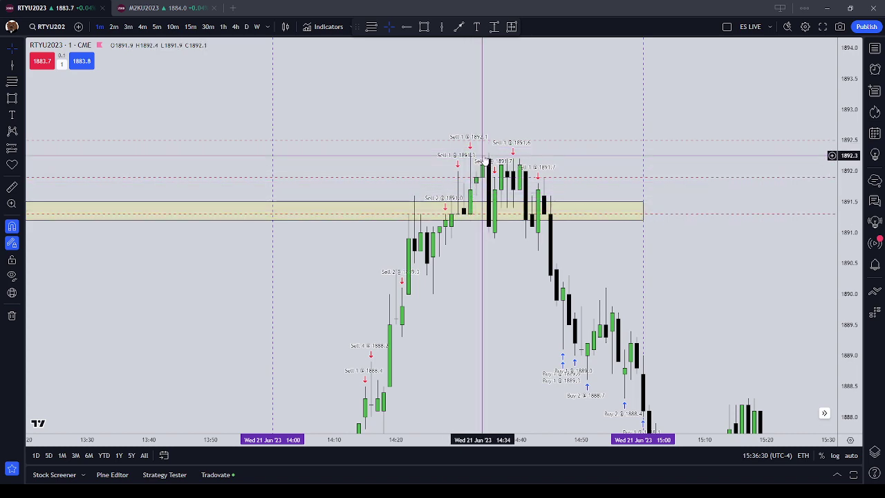
left_click_drag(507, 288, 476, 286)
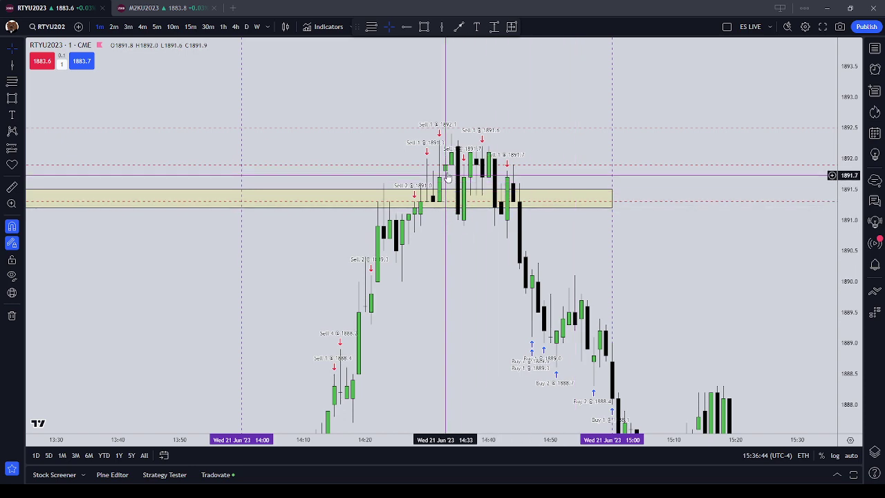
Step: Follow the 21 June executions from the sell entries at the PM Silver zone down to the buy exits on the 1-minute interval
left_click(446, 199)
left_click(466, 219)
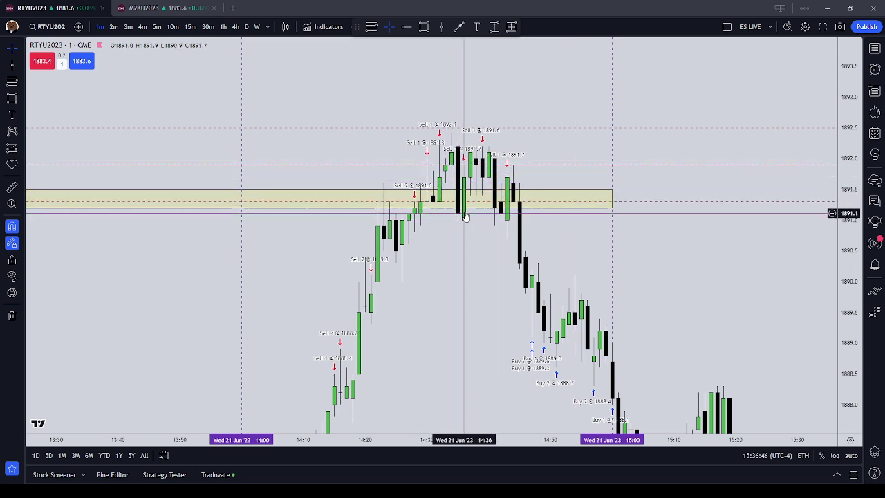
mouse_move(468, 227)
left_mouse_down()
mouse_move(442, 192)
mouse_move(464, 224)
left_mouse_up()
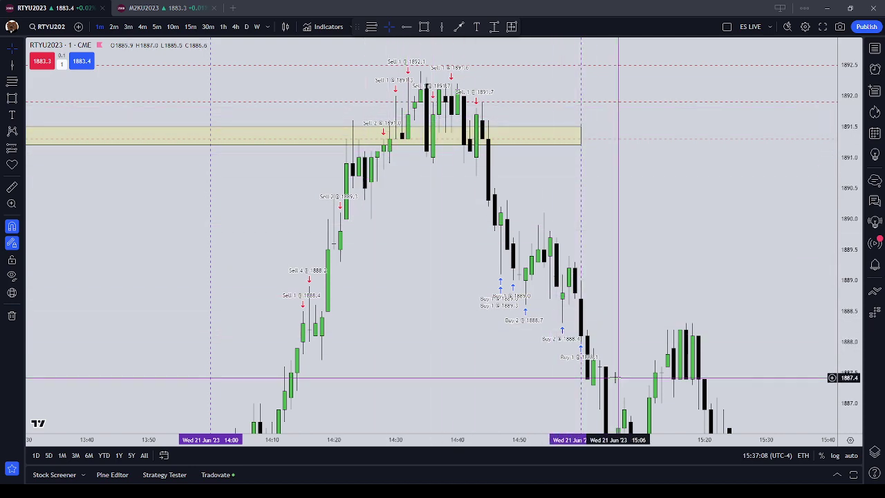
left_click_drag(421, 318, 431, 355)
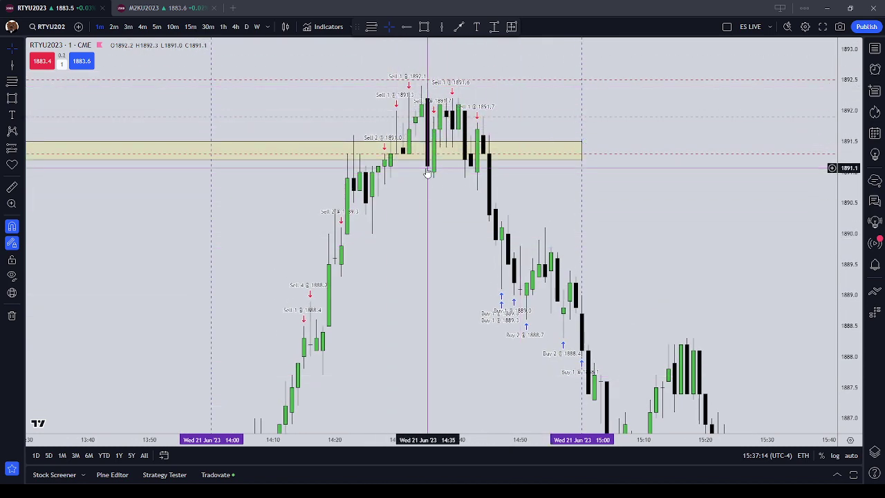
left_click_drag(432, 267, 435, 216)
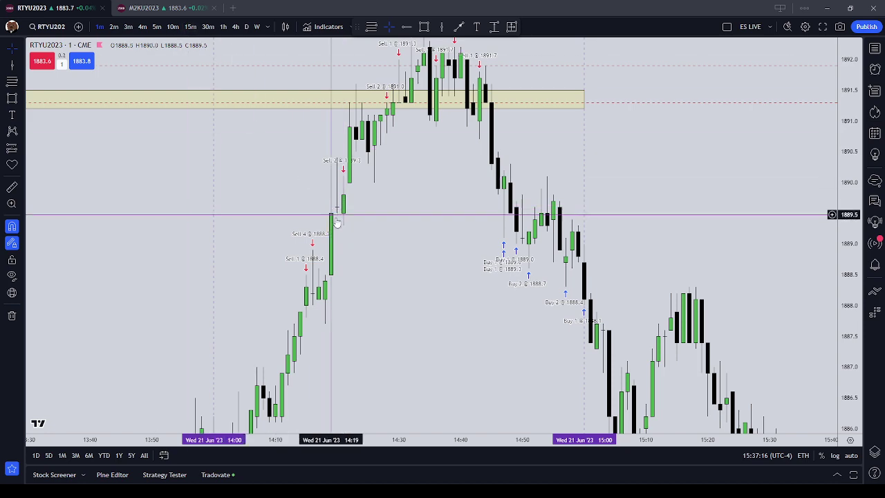
left_click_drag(844, 167, 843, 304)
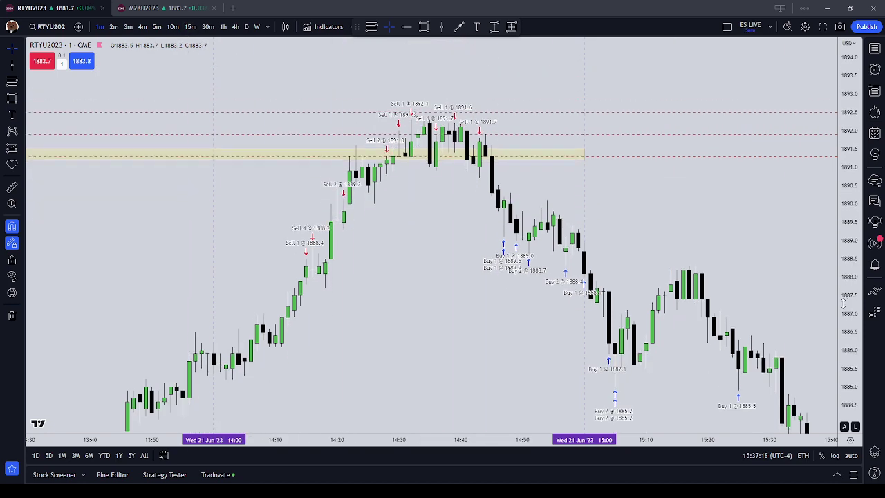
scroll(556, 279, "down", 1)
left_click_drag(507, 280, 475, 295)
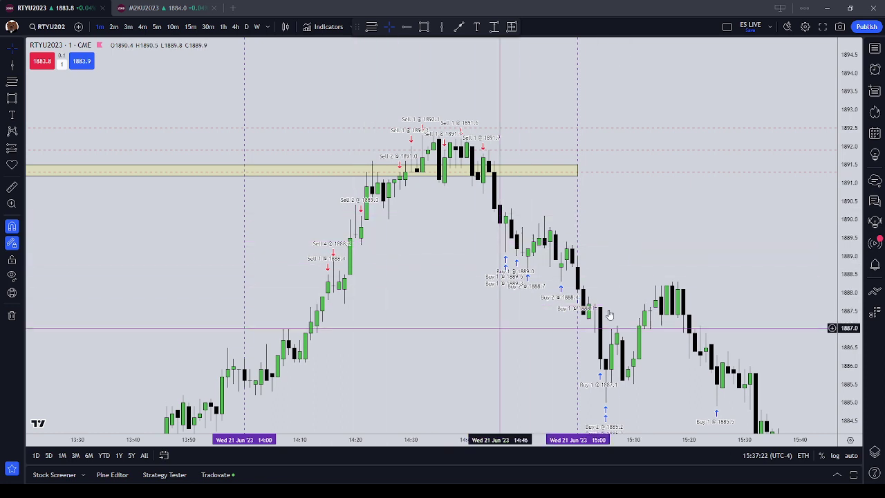
left_click_drag(680, 242, 674, 225)
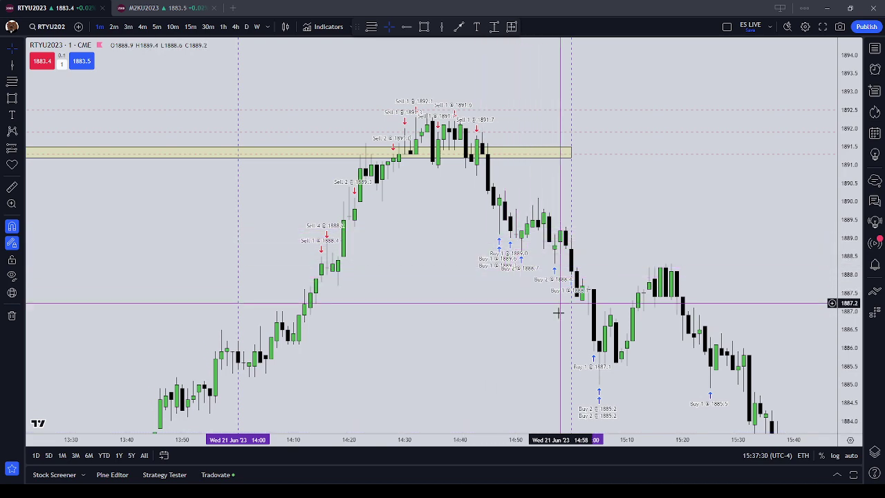
left_click_drag(557, 310, 482, 270)
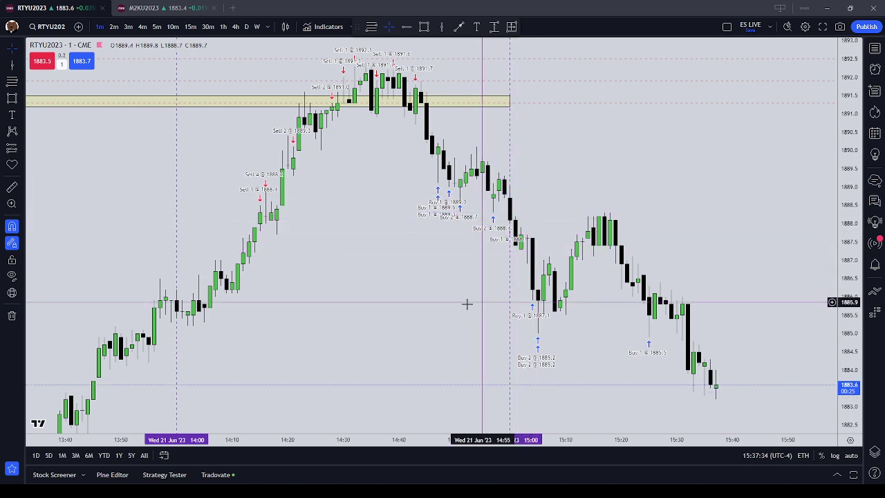
left_click_drag(421, 256, 379, 197)
Step: Switch to the 3-minute interval and draw a trend line at the 1885.2 low from 14:00 to 15:15 on 21 June
left_click(128, 27)
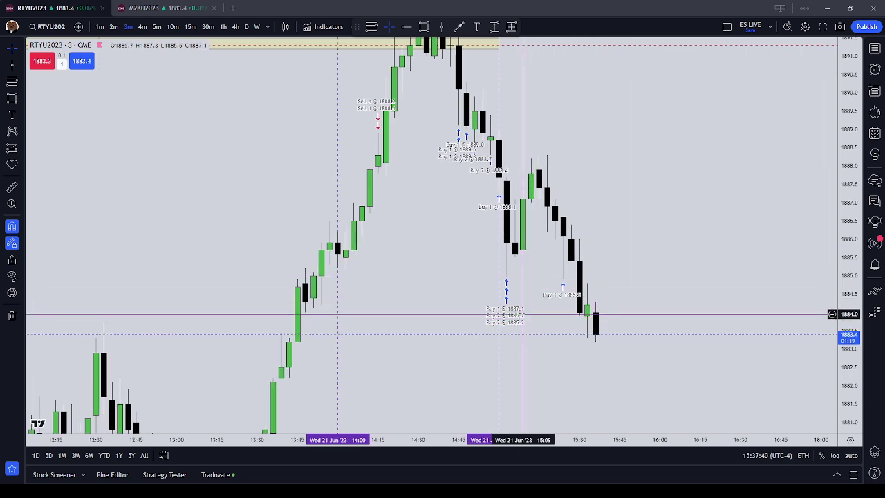
scroll(229, 99, "down", 3)
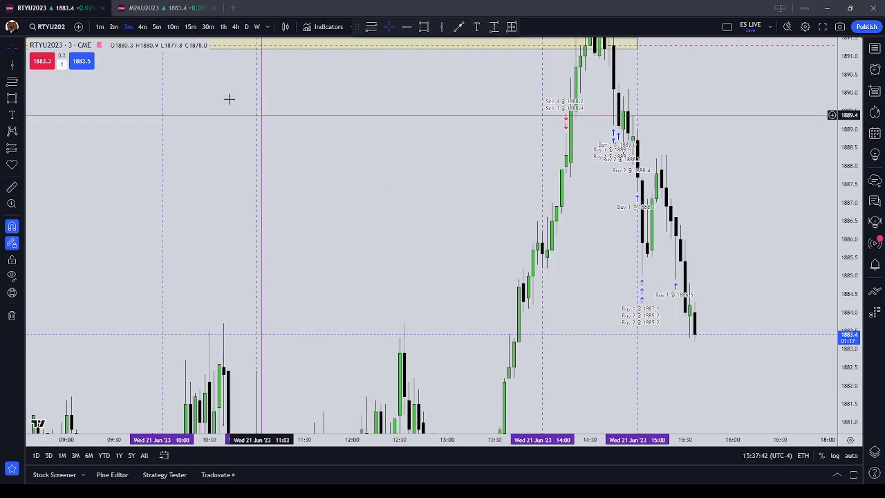
left_click(21, 68)
left_click(33, 68)
scroll(591, 259, "up", 4)
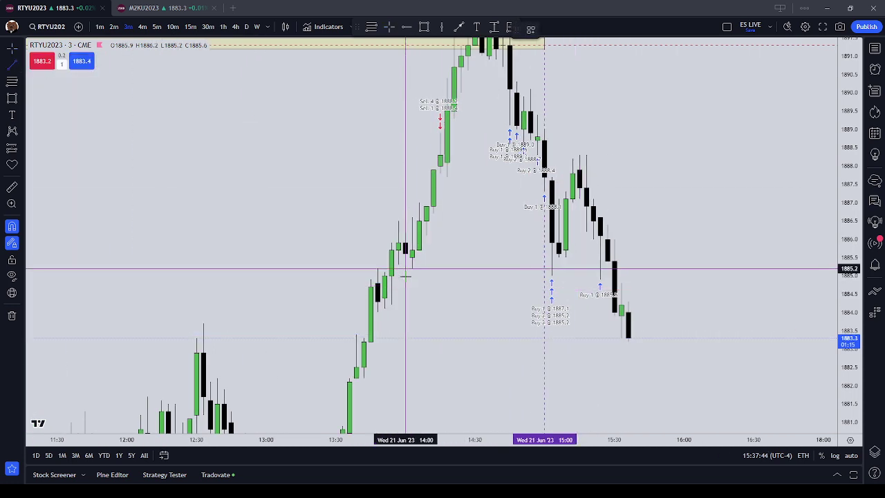
left_click(422, 273)
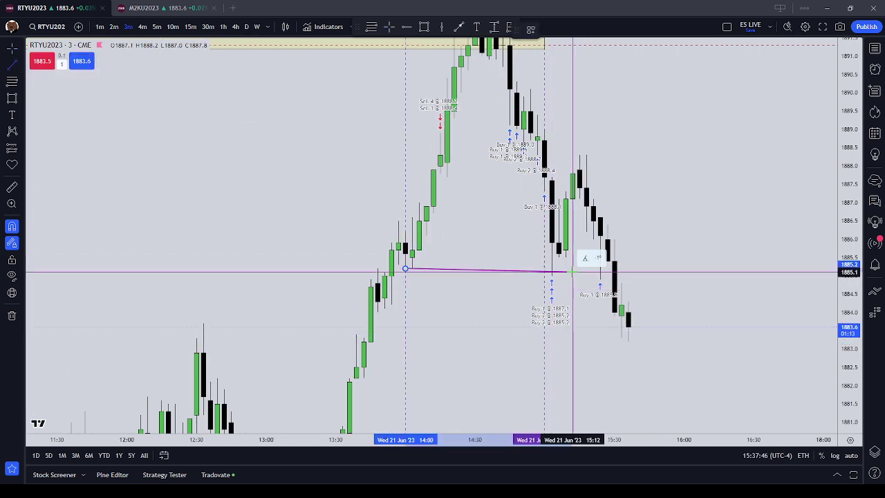
left_click(578, 268)
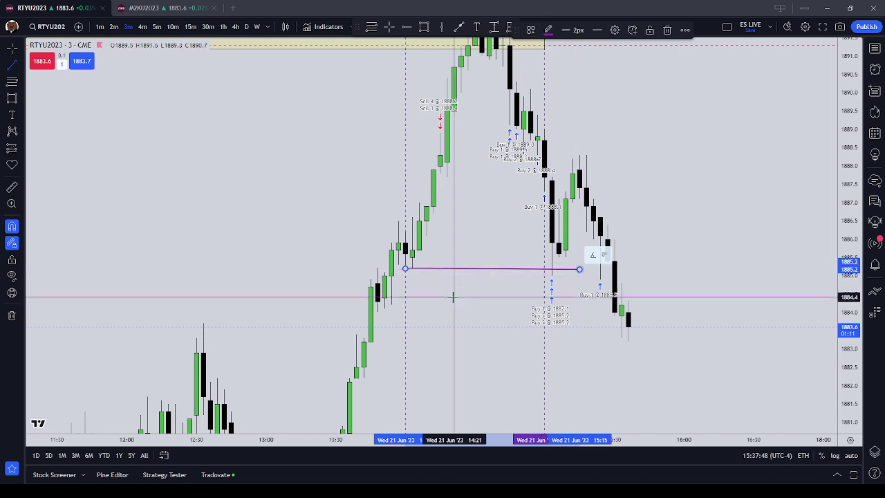
Step: Re-place the purple trend line's 15:15 end level with its 14:00 start at 1885.2
left_click_drag(842, 136, 842, 220)
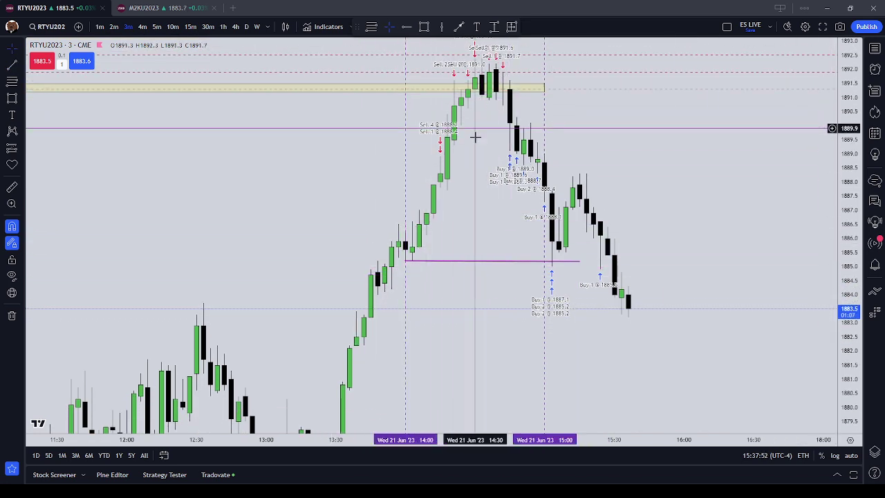
left_click(410, 262)
left_click(409, 265)
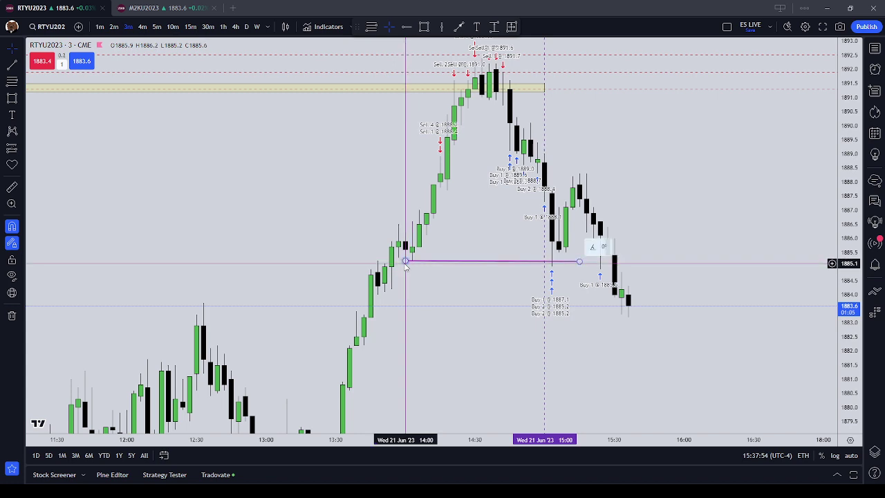
left_click(342, 267)
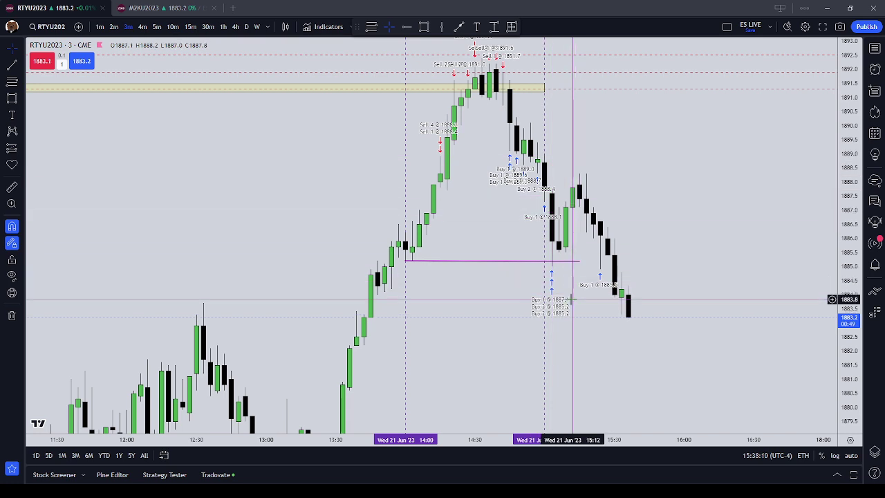
left_click(407, 261)
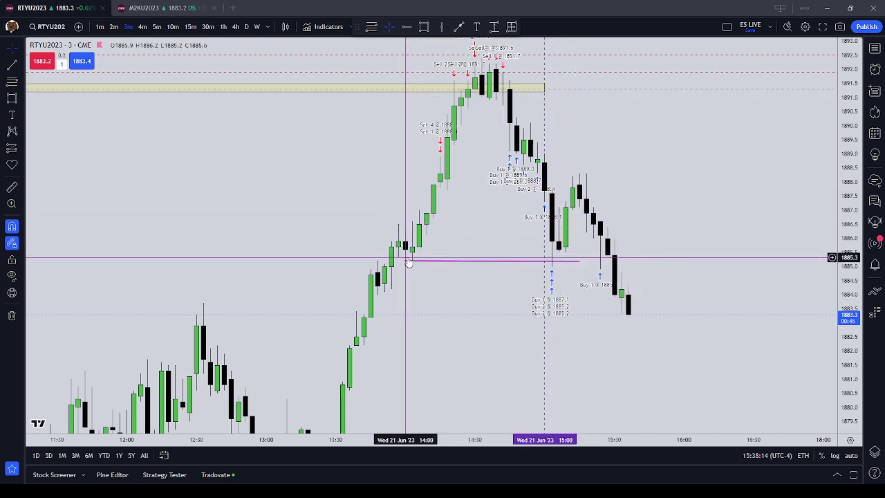
mouse_move(405, 262)
left_mouse_down()
mouse_move(392, 264)
mouse_move(408, 265)
left_mouse_up()
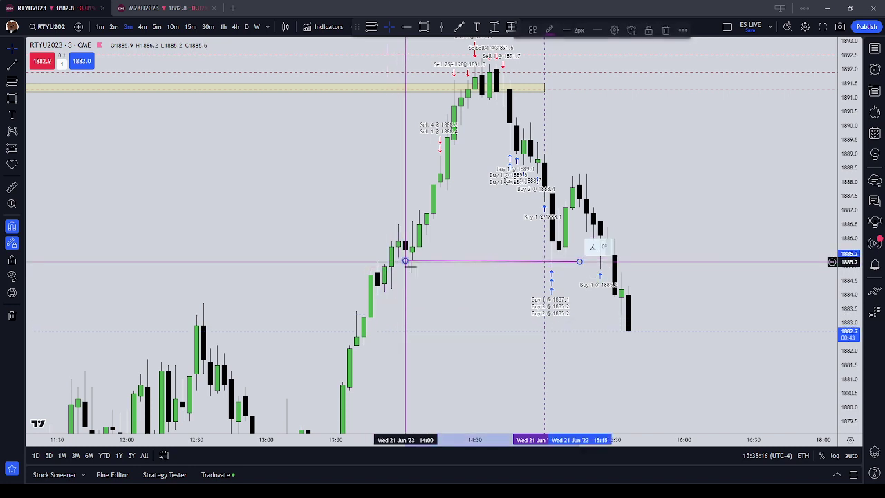
left_click(409, 268)
left_click(578, 262)
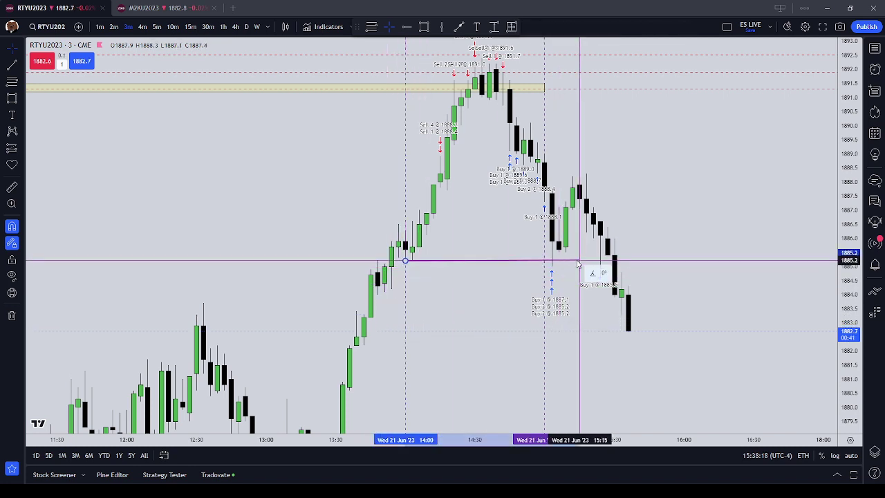
left_click(580, 262)
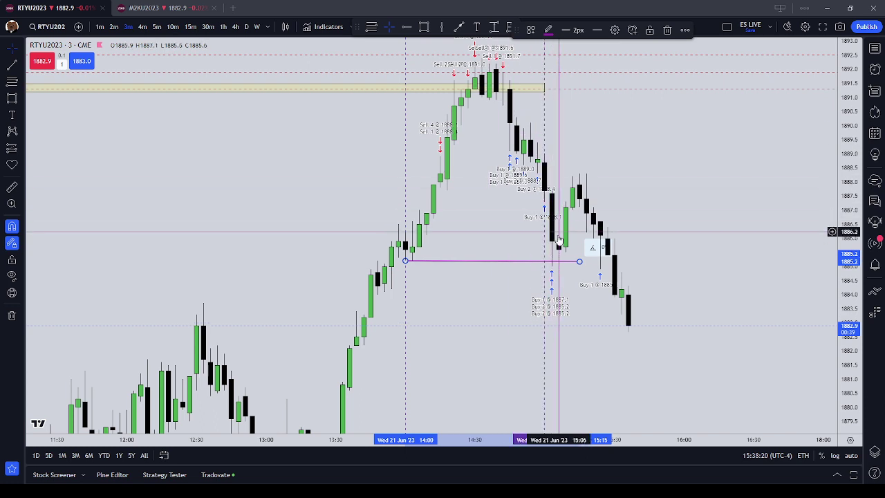
left_click(485, 271)
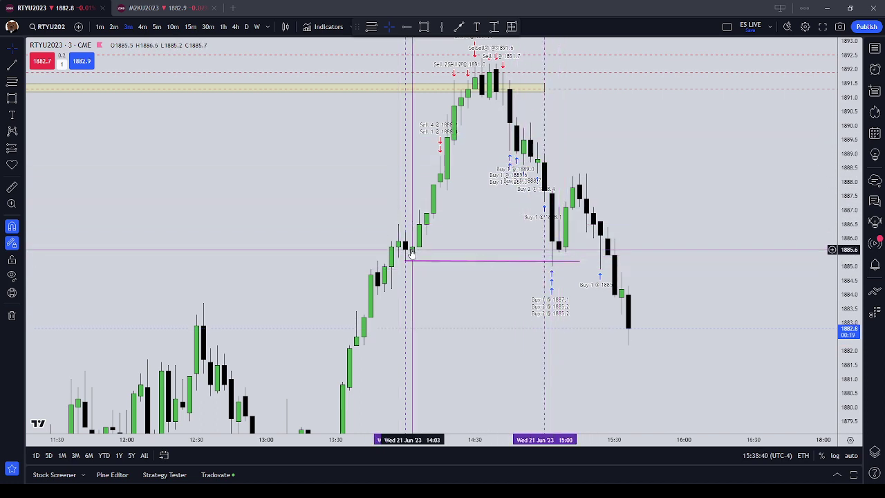
Step: Return to the 1-minute interval and examine the buy exits at and after the purple 1885.2 line
left_click(99, 26)
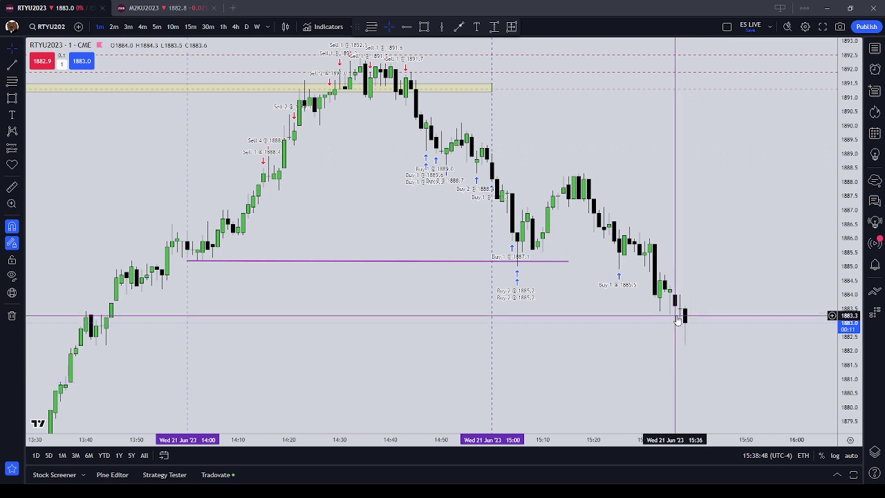
scroll(677, 304, "down", 3)
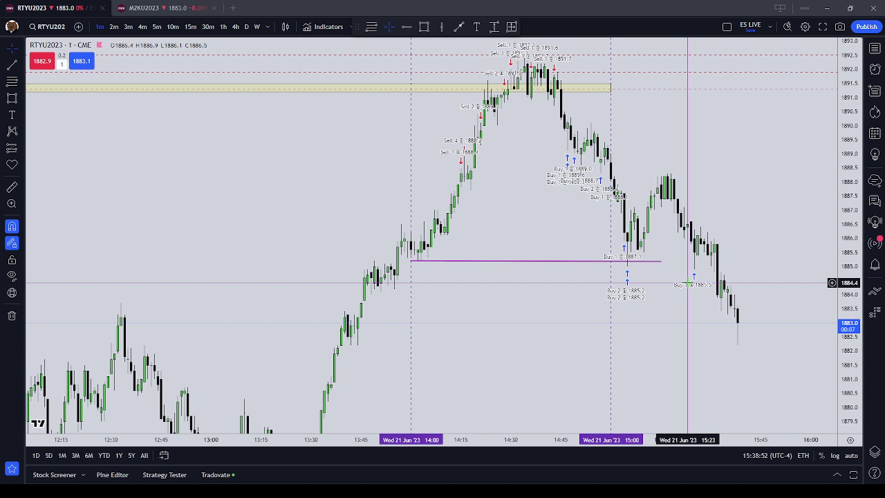
scroll(687, 284, "up", 2)
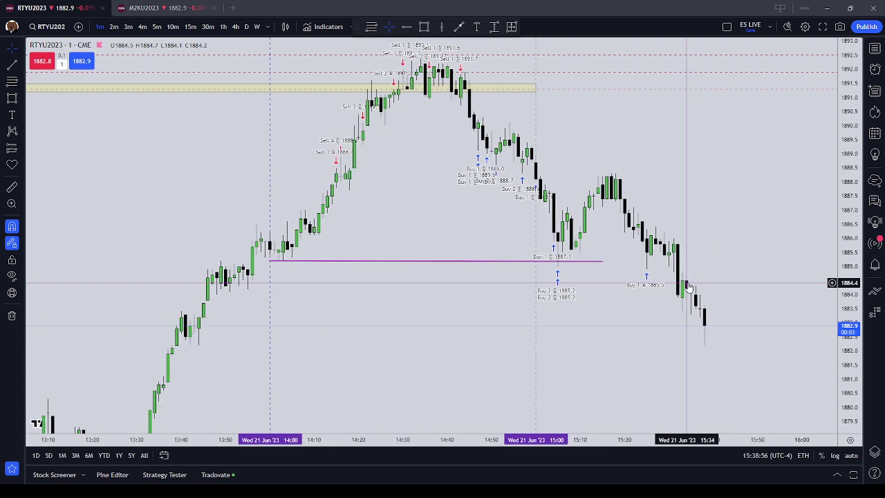
left_click_drag(704, 224, 638, 245)
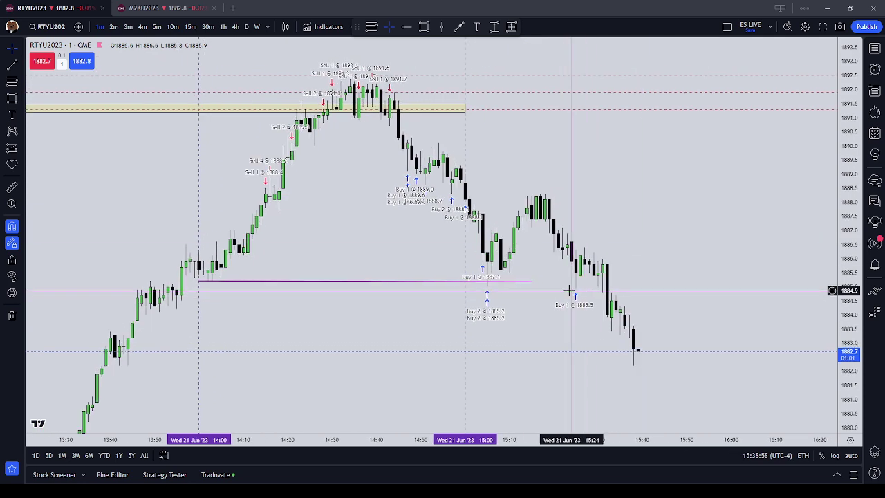
left_click_drag(848, 319, 849, 240)
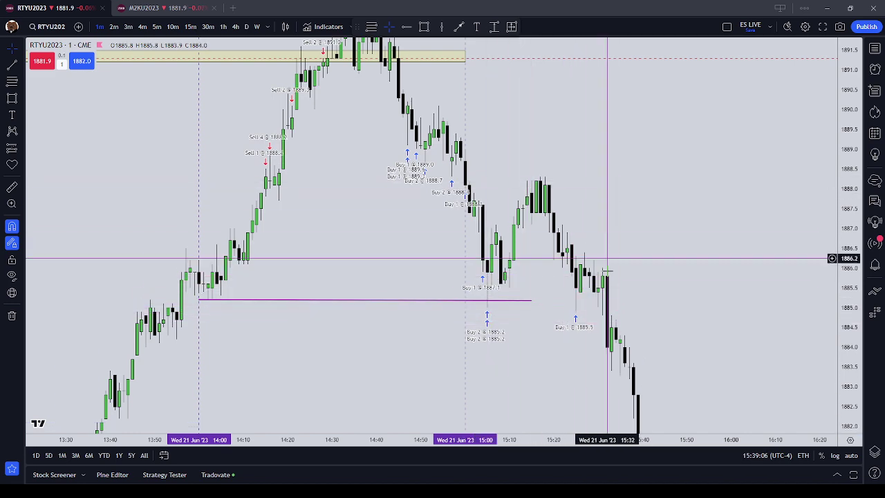
left_click_drag(676, 344, 664, 302)
scroll(647, 290, "down", 2)
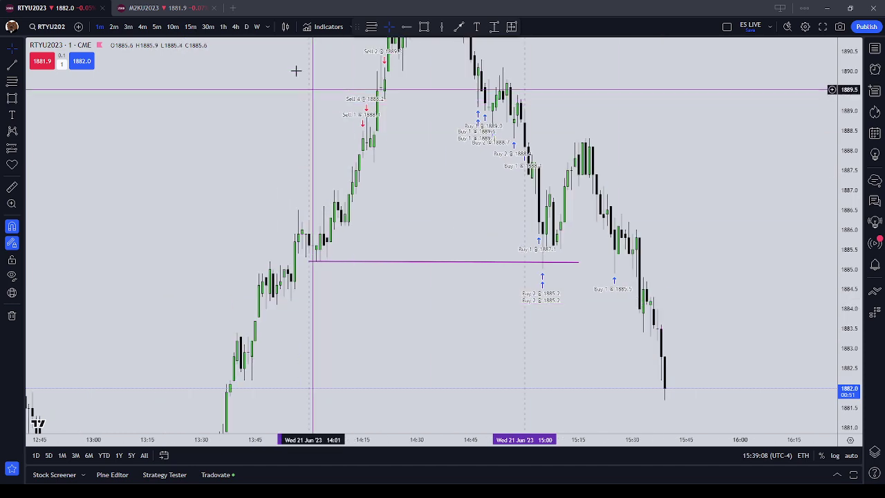
Step: Compare the decline below the purple line with the earlier 21 June price action on the 3-minute interval, then review the executions on the 1-minute interval
left_click(128, 27)
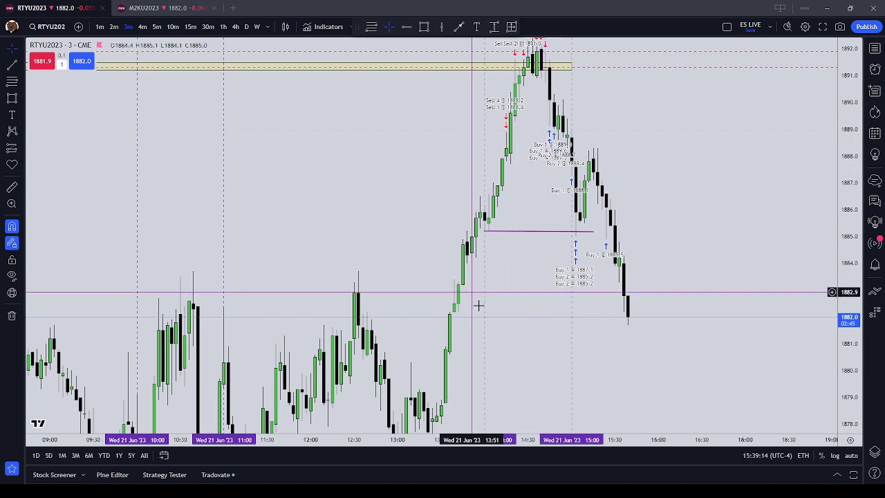
left_click_drag(701, 320, 681, 247)
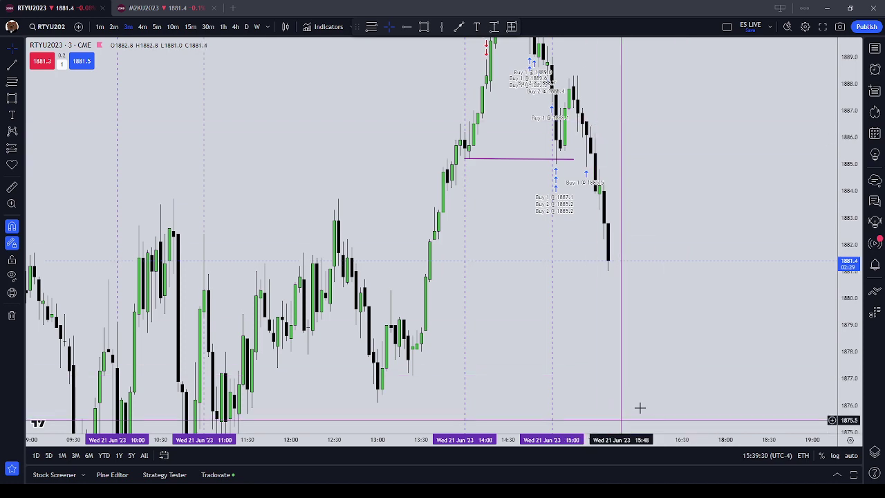
left_click_drag(658, 238, 675, 297)
scroll(546, 231, "up", 2)
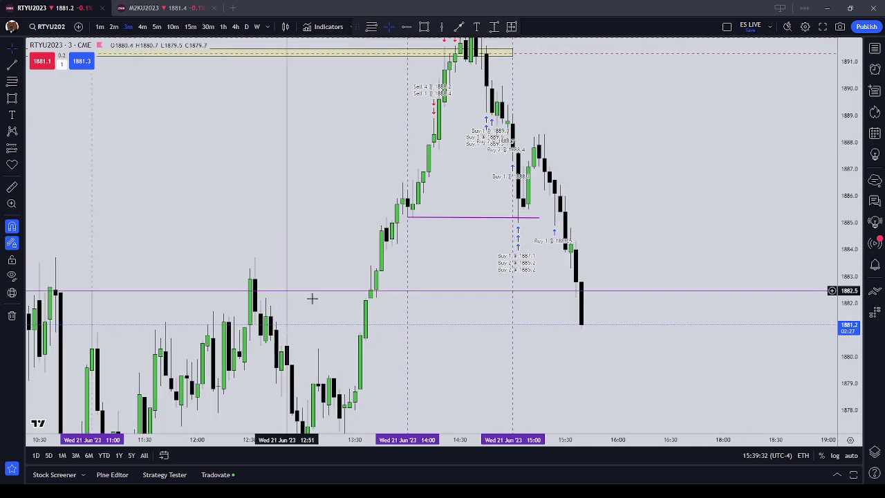
left_click(101, 27)
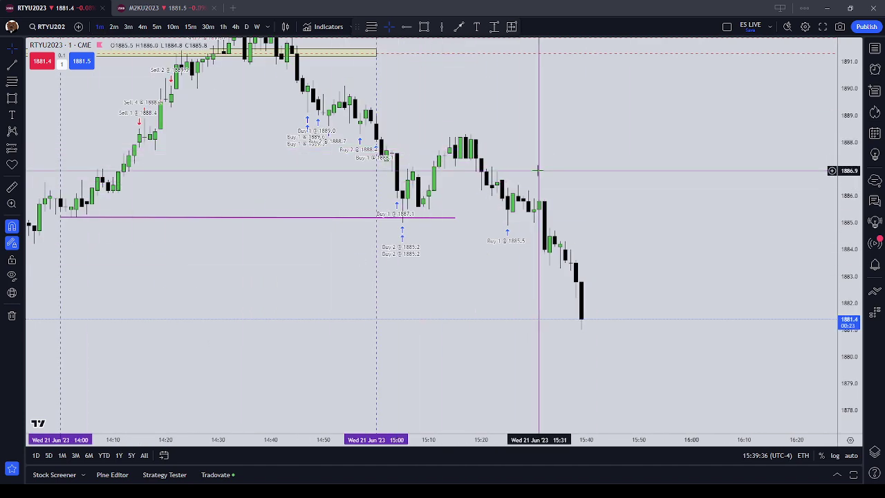
scroll(539, 169, "down", 2)
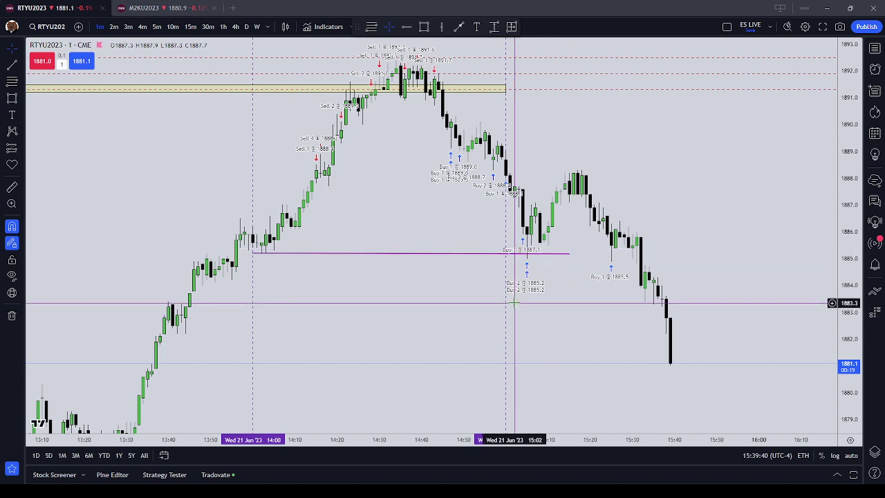
scroll(443, 280, "down", 1)
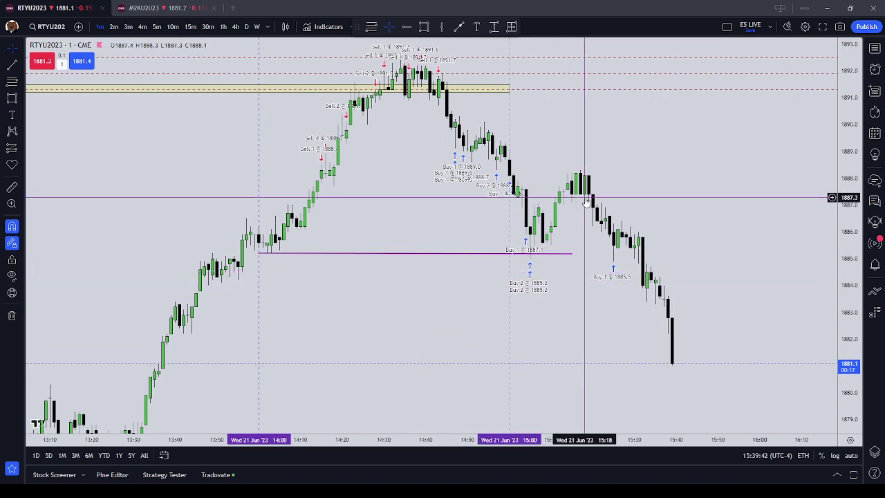
Step: Show the watchlist and load the ESU2023 chart on the 1-minute interval
left_click(874, 55)
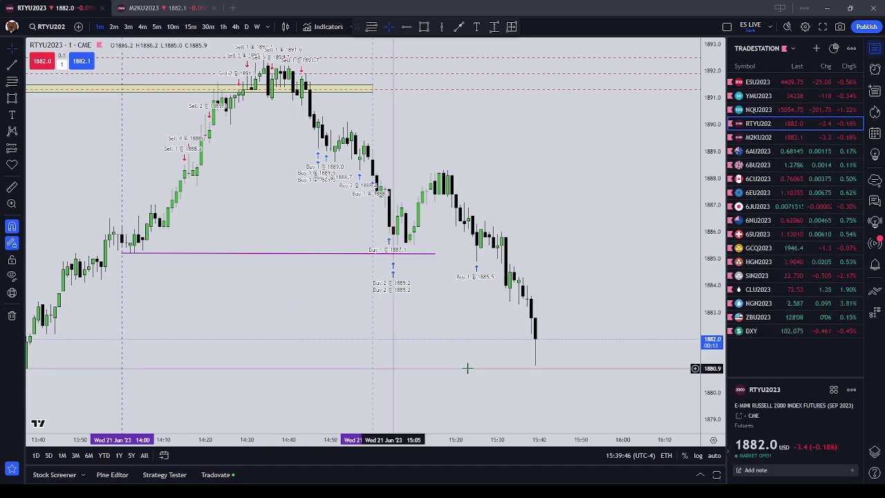
scroll(592, 223, "down", 2)
left_click_drag(598, 177, 588, 117)
left_click(764, 85)
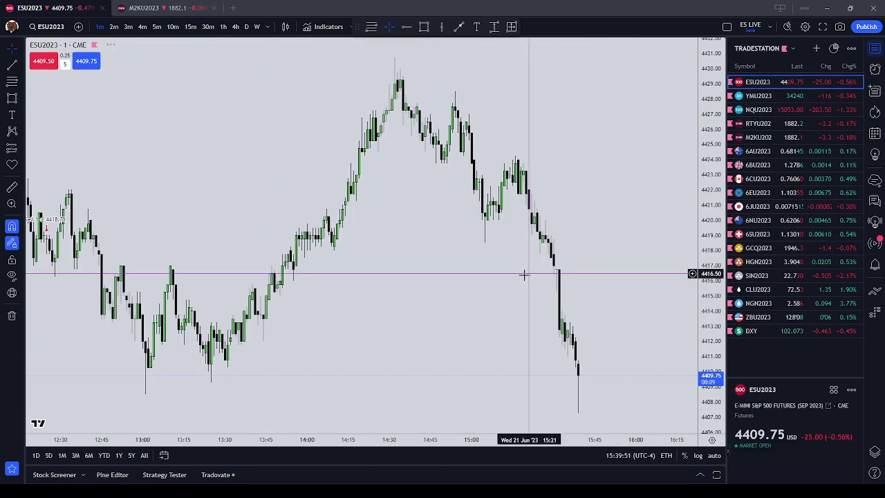
Step: Examine the ESU2023 executions from the morning to midday of 21 June against the yellow zone and the 4410.50 level
scroll(438, 321, "down", 2)
left_click_drag(434, 322, 651, 267)
left_click_drag(381, 320, 546, 269)
scroll(317, 265, "up", 1)
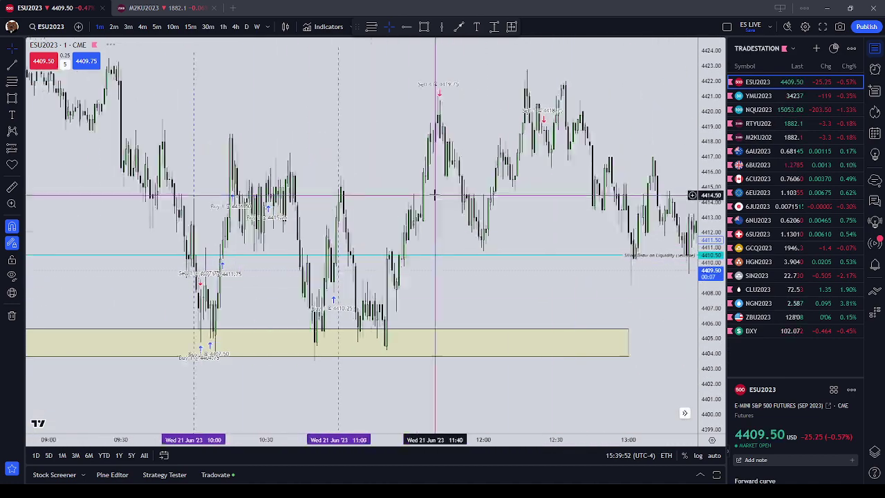
Step: Load the RTYU2023 chart and review the 21 June afternoon sell and buy executions around the yellow zone and purple line
left_click(782, 127)
left_click_drag(614, 165, 74, 226)
left_click_drag(338, 222, 447, 317)
left_click_drag(532, 172, 516, 327)
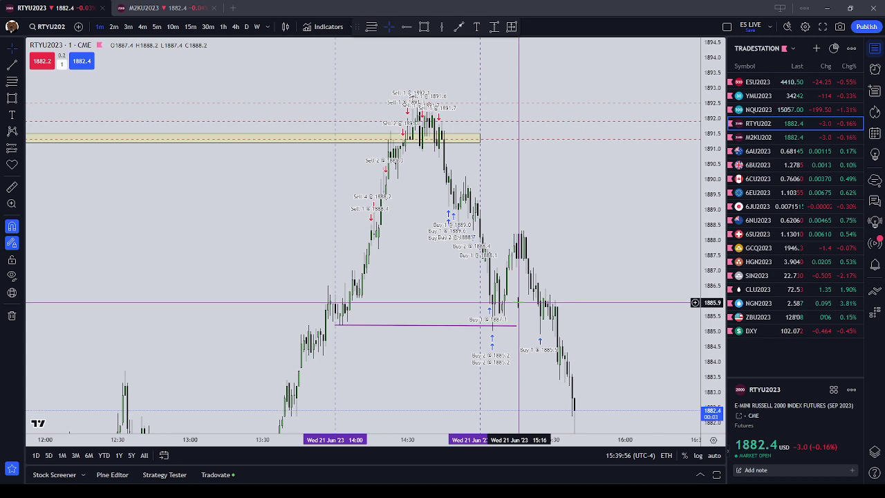
Step: Load the ZBU2023 chart and examine the 21 June executions around 14:00 within the afternoon rally
left_click(758, 317)
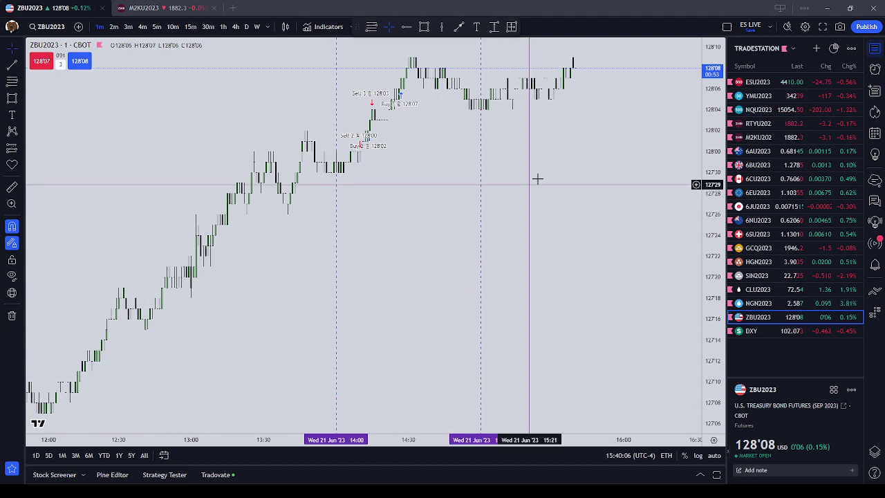
left_click_drag(553, 180, 567, 238)
scroll(567, 238, "down", 1)
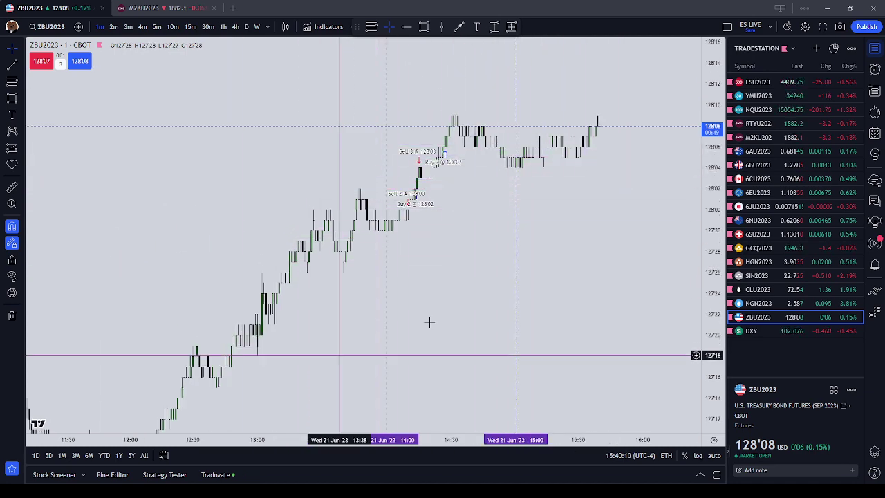
scroll(451, 153, "down", 3)
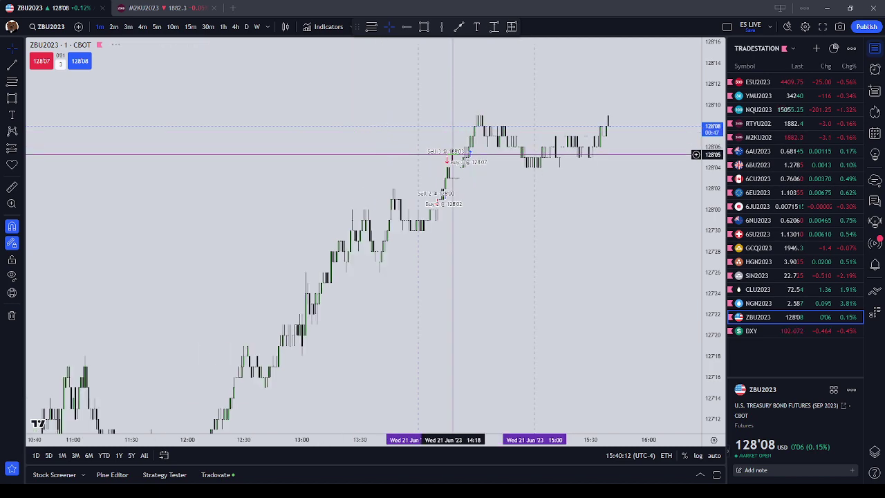
left_click_drag(586, 110, 573, 164)
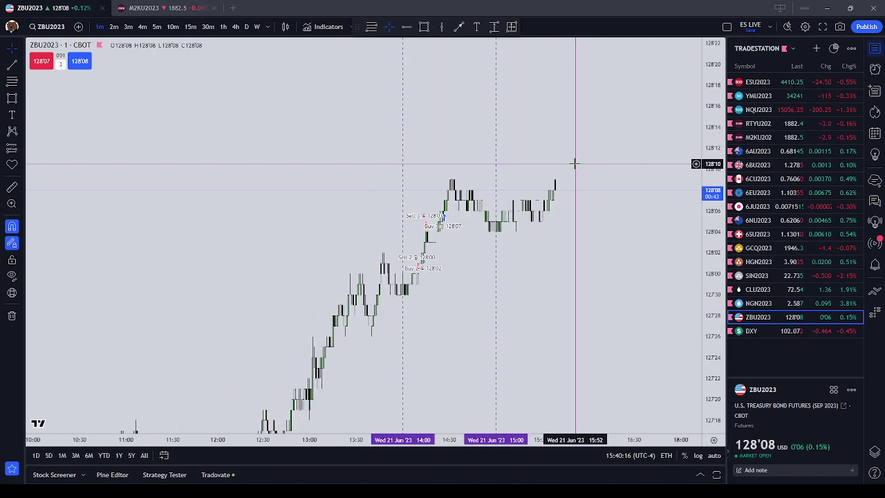